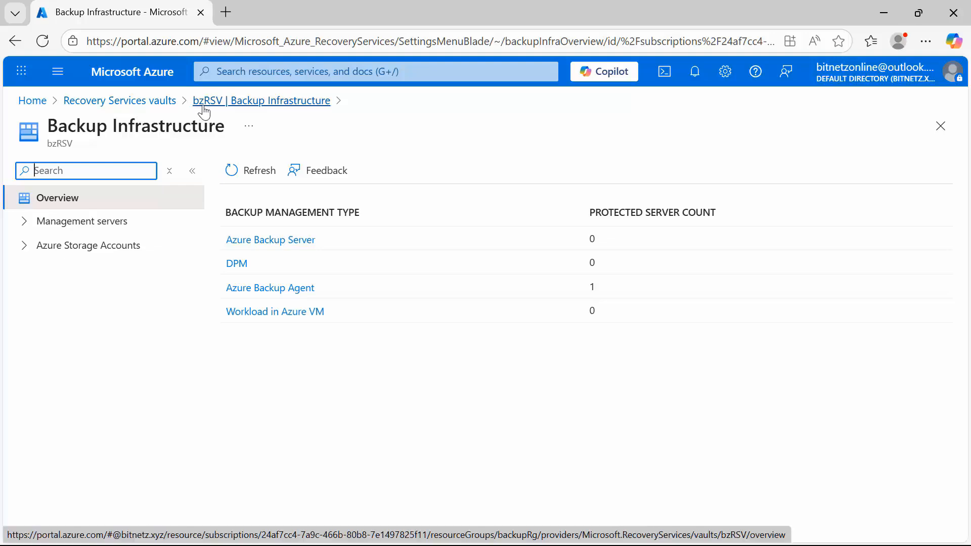
Return to the bzRSV Recovery Services vault and open its backup goal configuration.
click(202, 104)
click(76, 200)
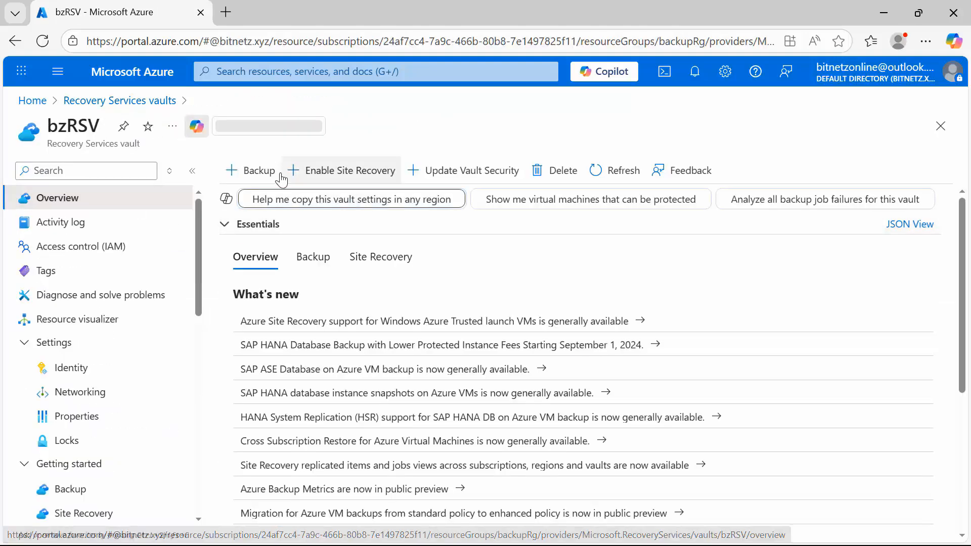
click(253, 170)
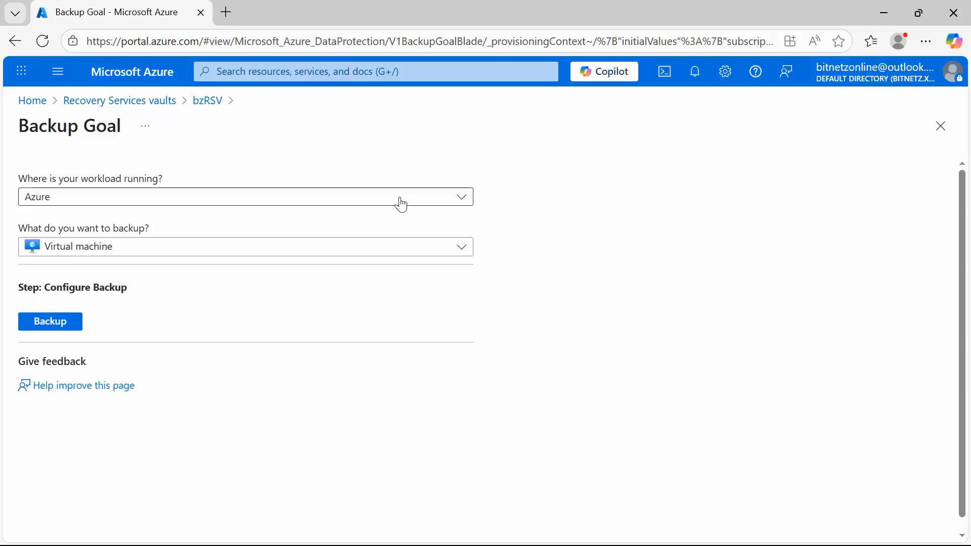
Set the backup goal to an On-Premises workload with Hyper-V Virtual Machine as the item to back up.
click(466, 202)
click(65, 289)
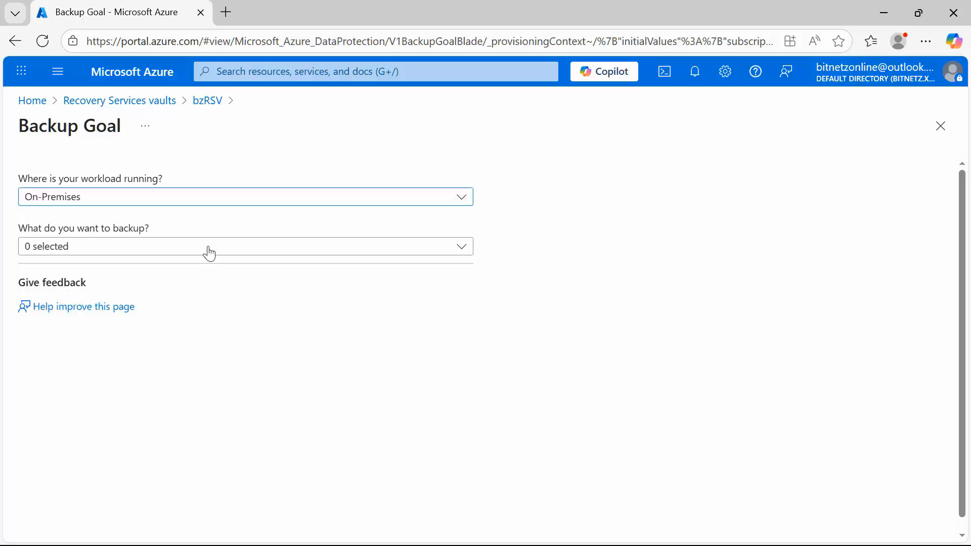
click(460, 249)
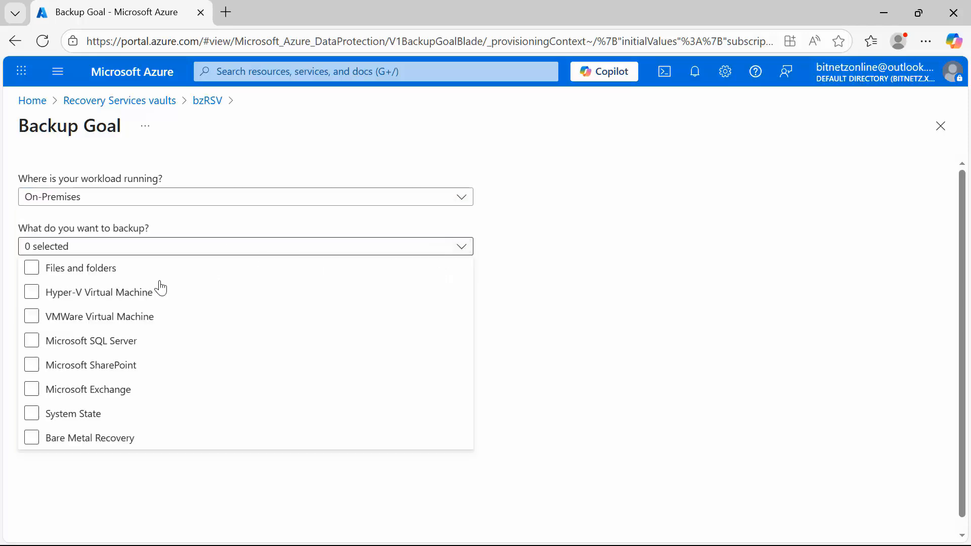
click(60, 298)
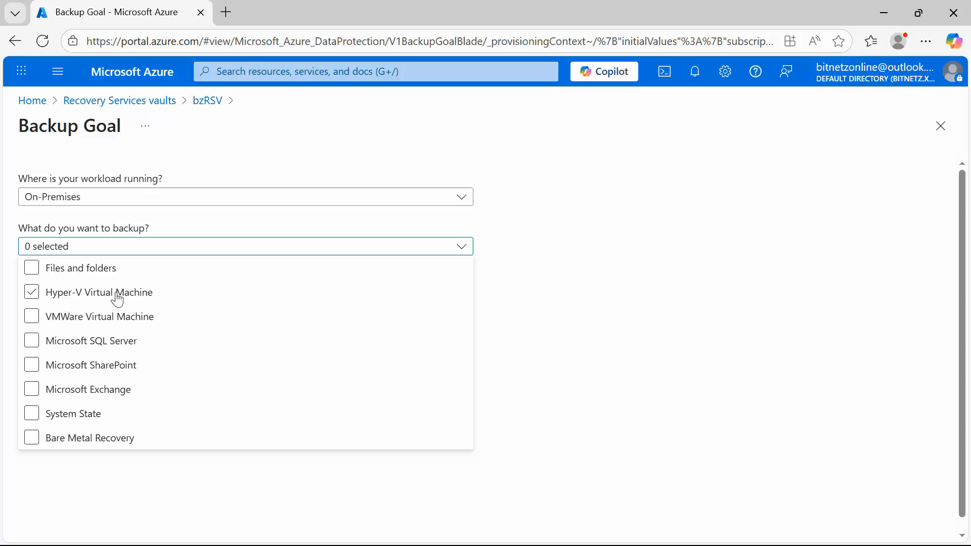
click(37, 299)
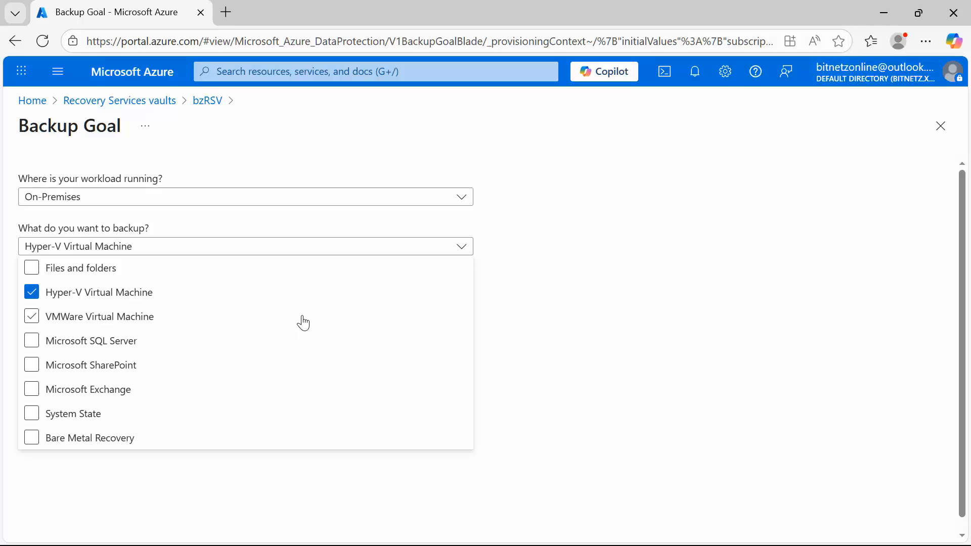
key(ctrl+shift+3)
drag(46, 300, 124, 305)
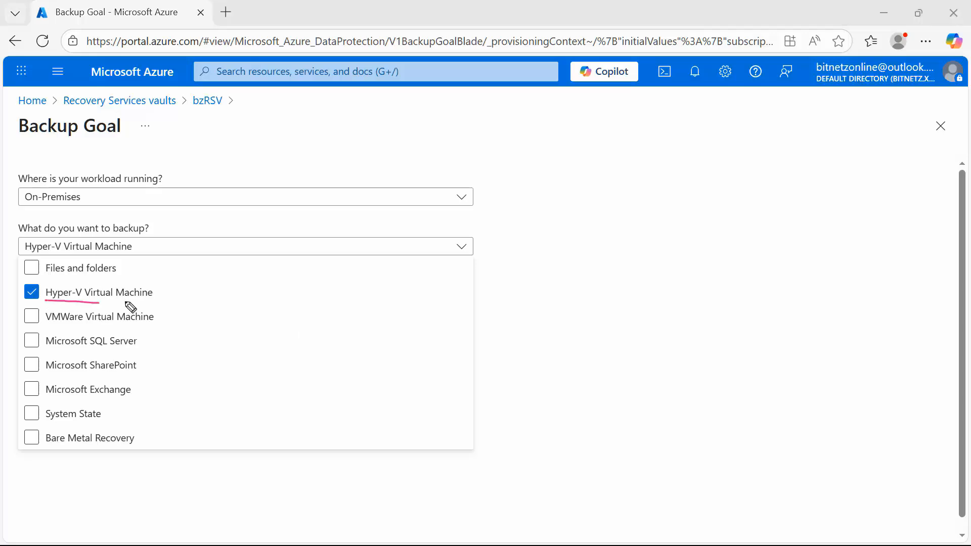
mouse_move(200, 284)
mouse_down()
mouse_move(214, 297)
mouse_move(220, 281)
mouse_move(260, 296)
mouse_up()
mouse_move(237, 284)
mouse_down()
mouse_move(259, 296)
mouse_move(293, 289)
mouse_up()
drag(36, 327, 130, 330)
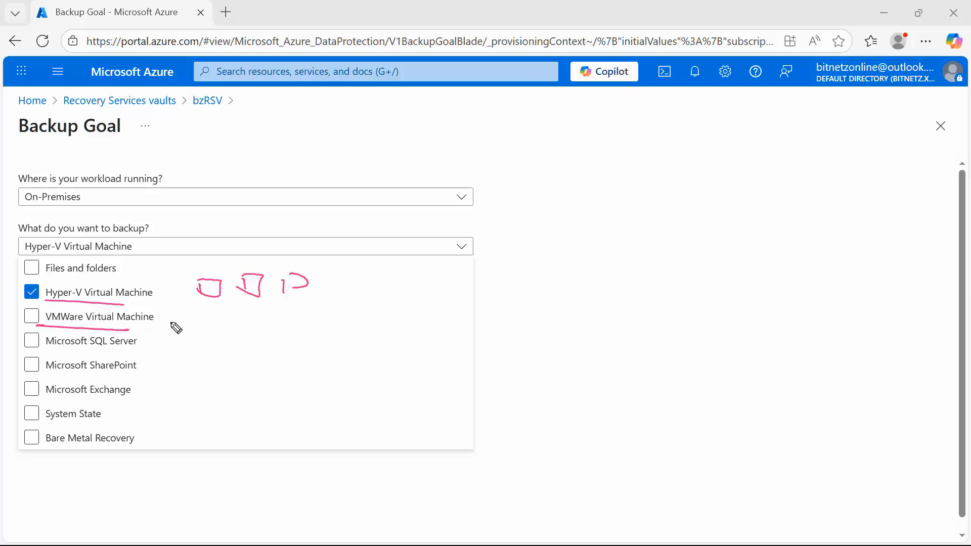
mouse_move(199, 315)
mouse_down()
mouse_move(203, 329)
mouse_move(223, 313)
mouse_move(230, 330)
mouse_up()
drag(202, 324, 252, 329)
mouse_move(247, 312)
mouse_down()
mouse_move(269, 312)
mouse_move(269, 330)
mouse_up()
drag(243, 326, 290, 323)
mouse_move(288, 307)
mouse_down()
mouse_move(312, 310)
mouse_move(312, 326)
mouse_up()
drag(312, 327, 291, 326)
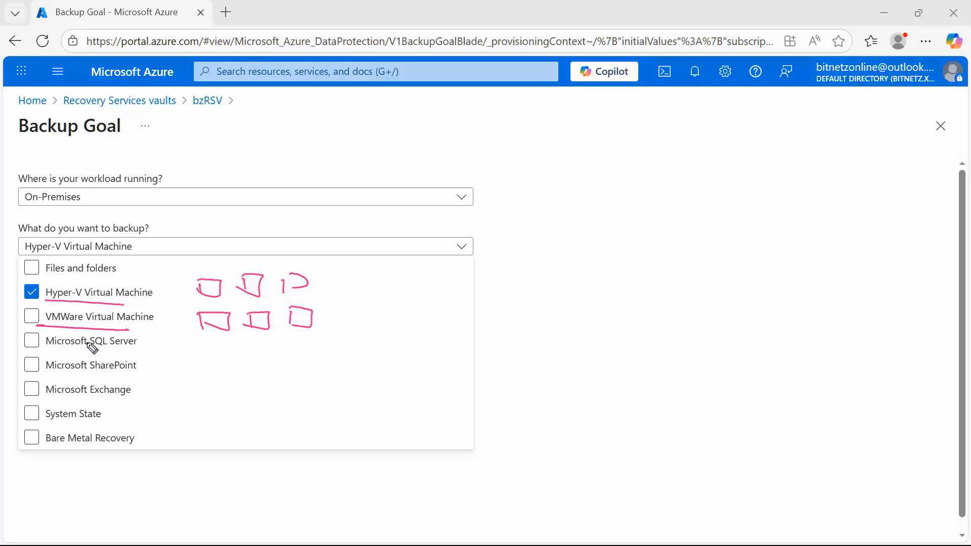
drag(80, 349, 151, 348)
drag(84, 373, 151, 372)
drag(80, 399, 151, 399)
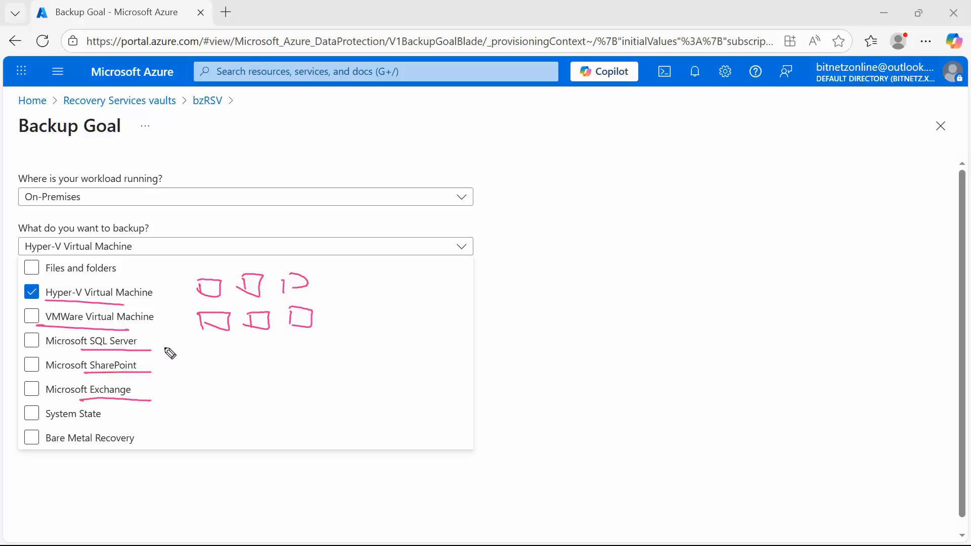
mouse_move(157, 338)
mouse_down()
mouse_move(169, 348)
mouse_move(182, 398)
mouse_move(150, 400)
mouse_up()
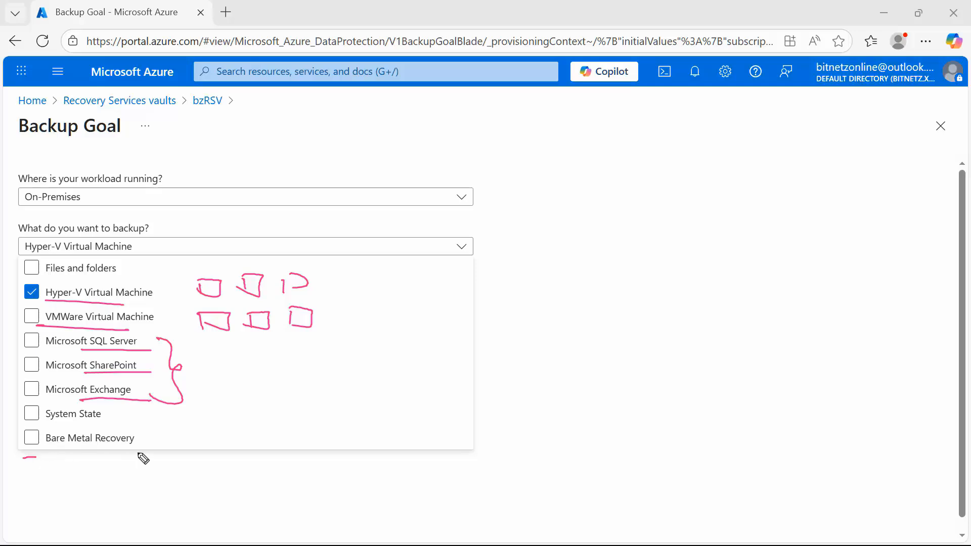
drag(22, 457, 150, 451)
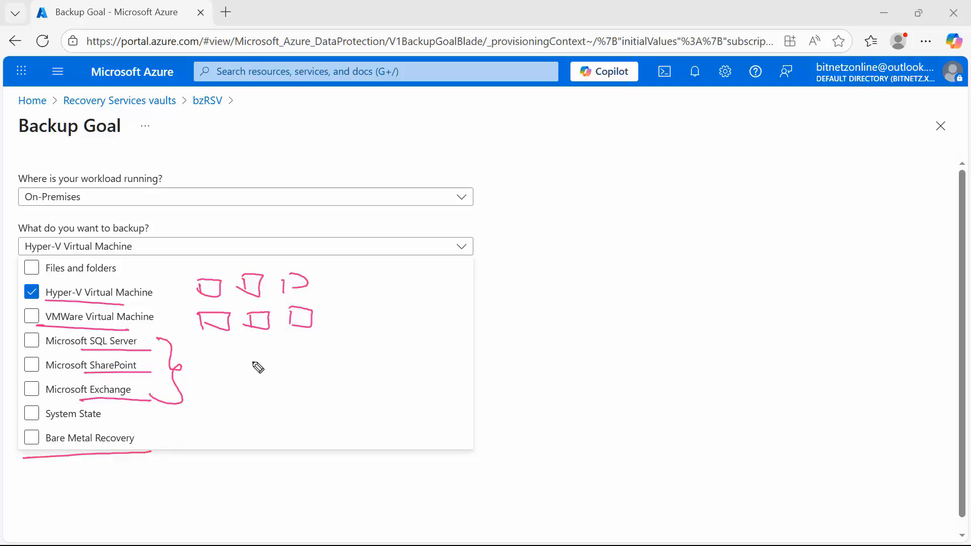
drag(46, 302, 150, 298)
key(Escape)
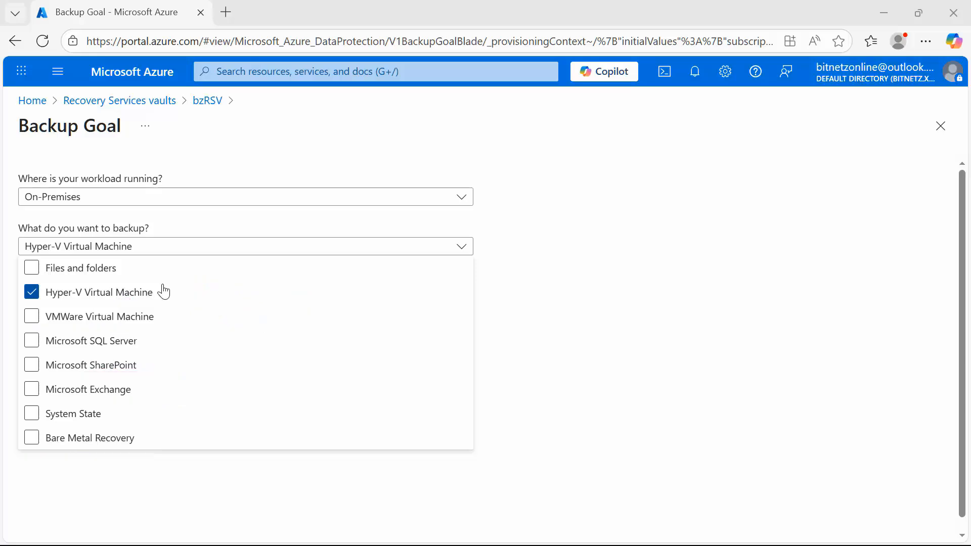
Proceed to preparing the infrastructure for this backup goal and open the Microsoft Azure Backup Server (MABS) download page.
click(751, 369)
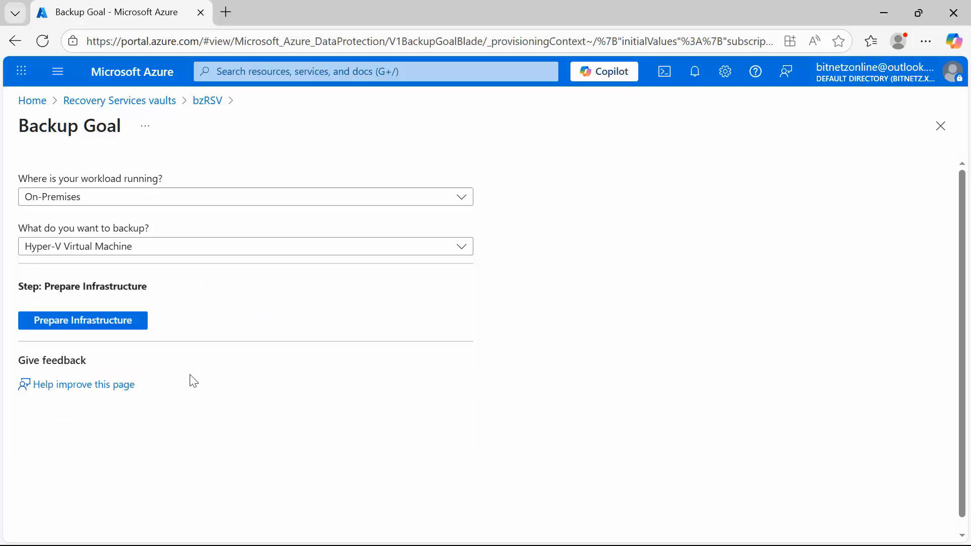
click(91, 325)
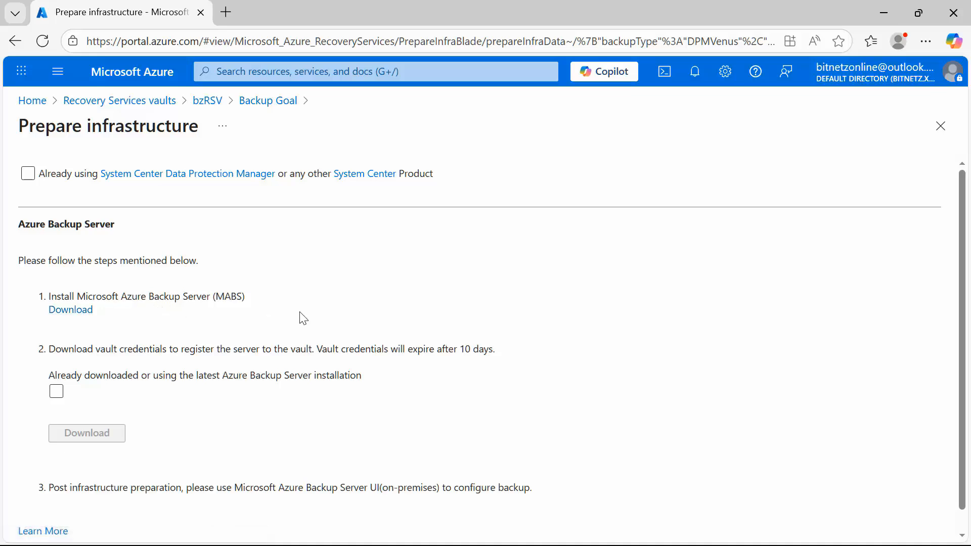
click(71, 309)
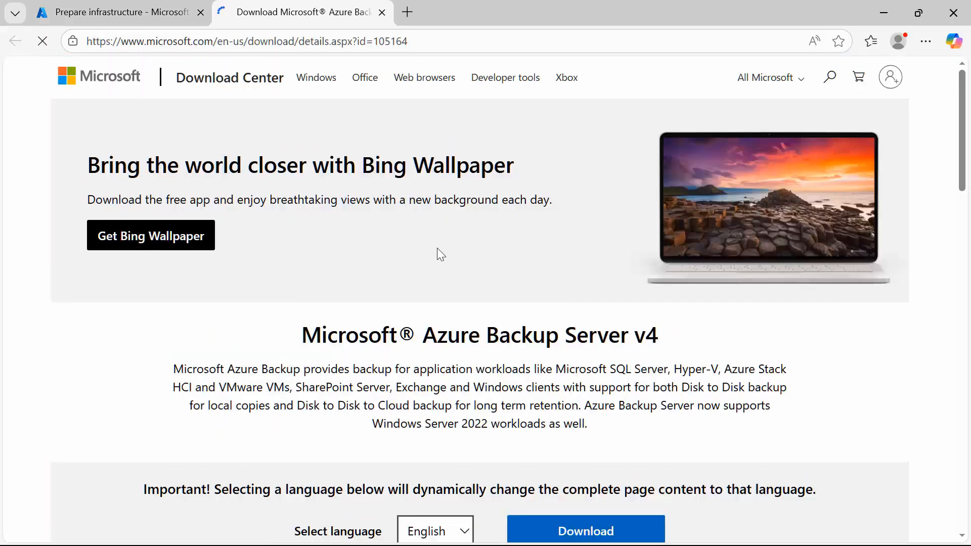
Review the file details, supported deployment options and system requirements of Microsoft Azure Backup Server v4.
scroll(445, 256, down, 3)
scroll(461, 248, down, 7)
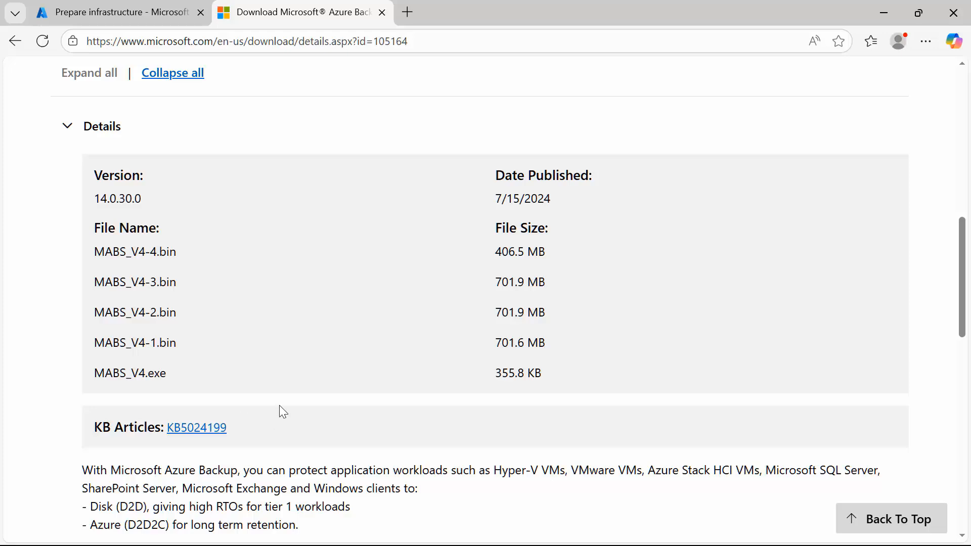
scroll(280, 406, up, 9)
scroll(498, 257, down, 9)
scroll(500, 257, down, 10)
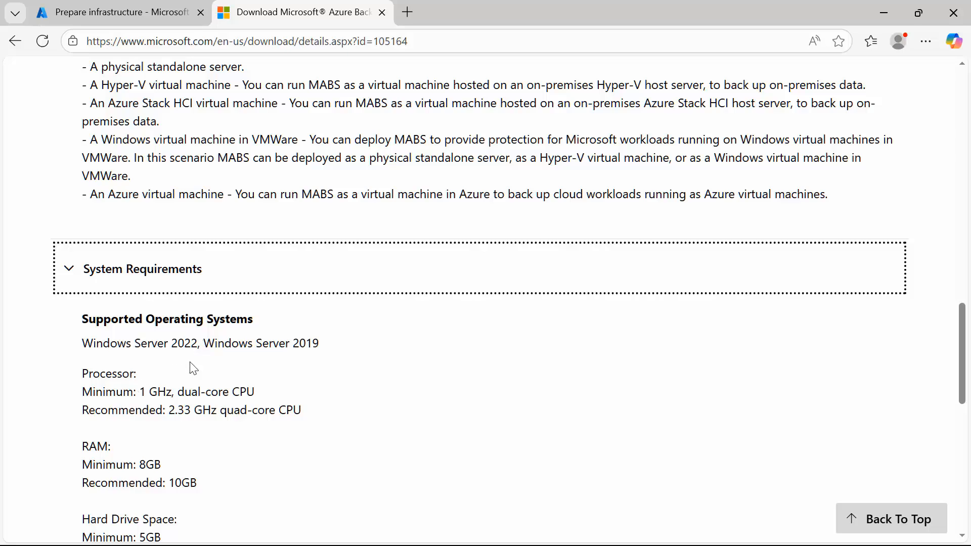
scroll(193, 438, down, 1)
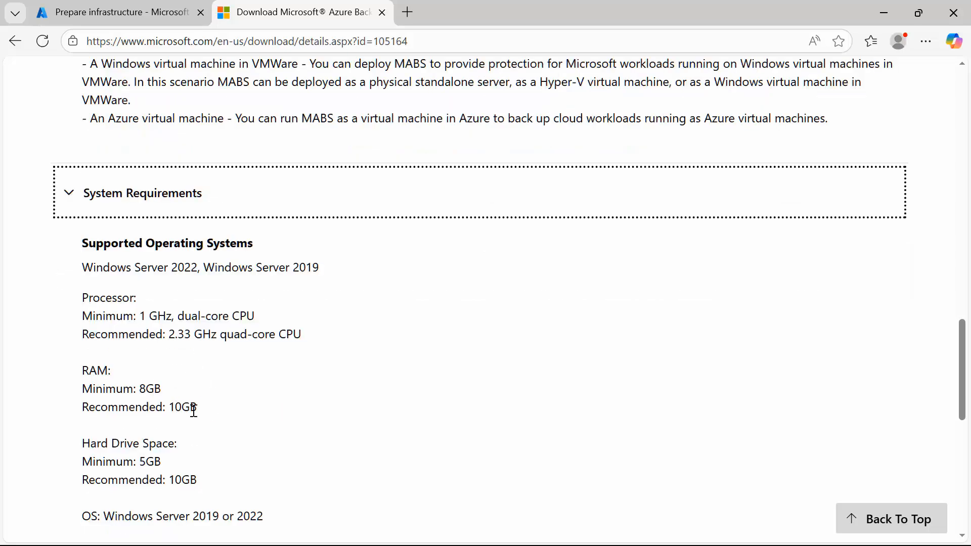
scroll(252, 410, up, 10)
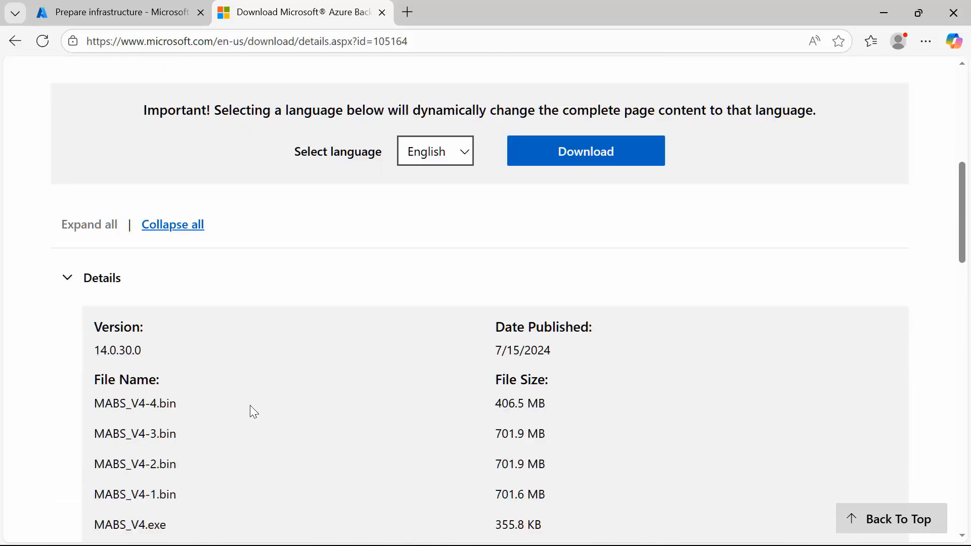
Select all the Microsoft Azure Backup Server v4 installer files and download them.
click(561, 152)
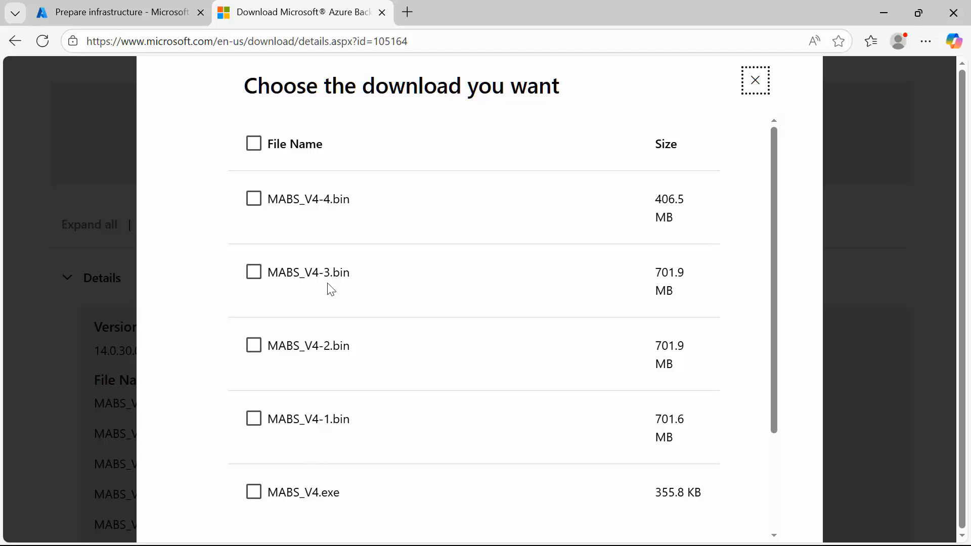
click(254, 144)
scroll(326, 289, down, 3)
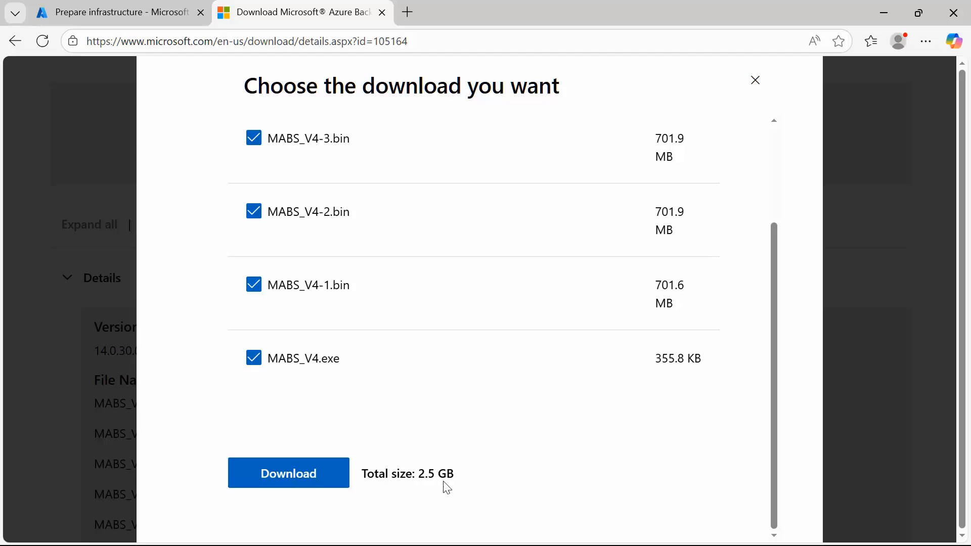
click(303, 475)
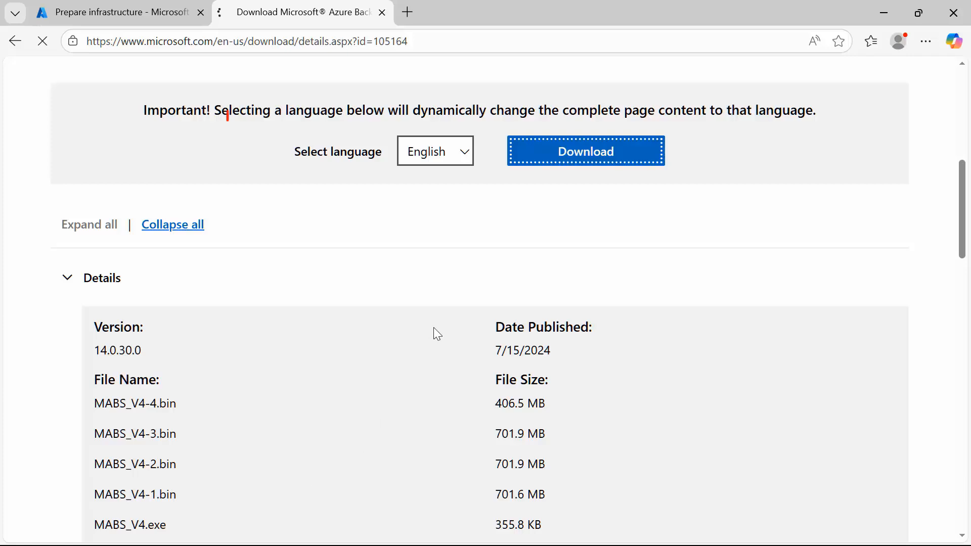
click(257, 126)
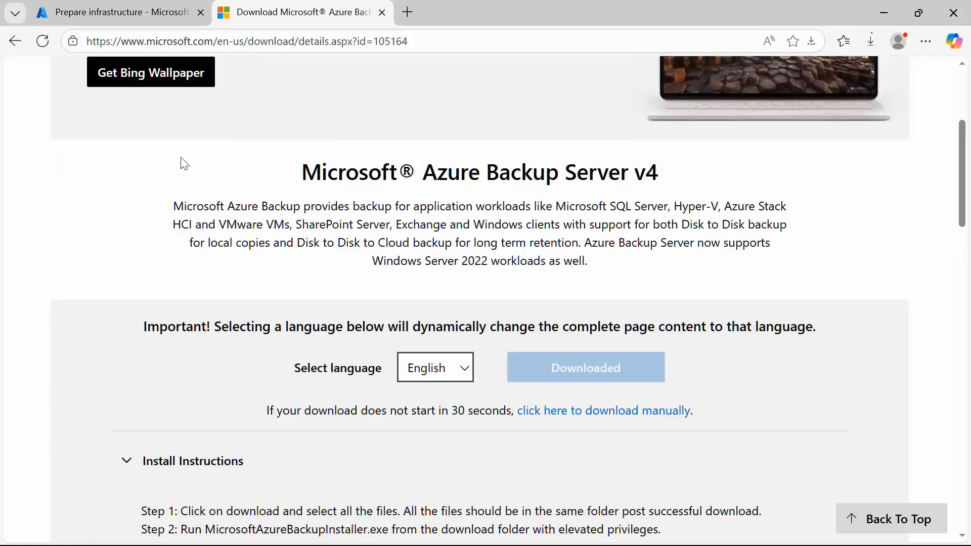
Switch to File Explorer's Downloads folder and copy MABS_V4.exe together with MABS_V4-1.bin through MABS_V4-4.bin.
click(871, 39)
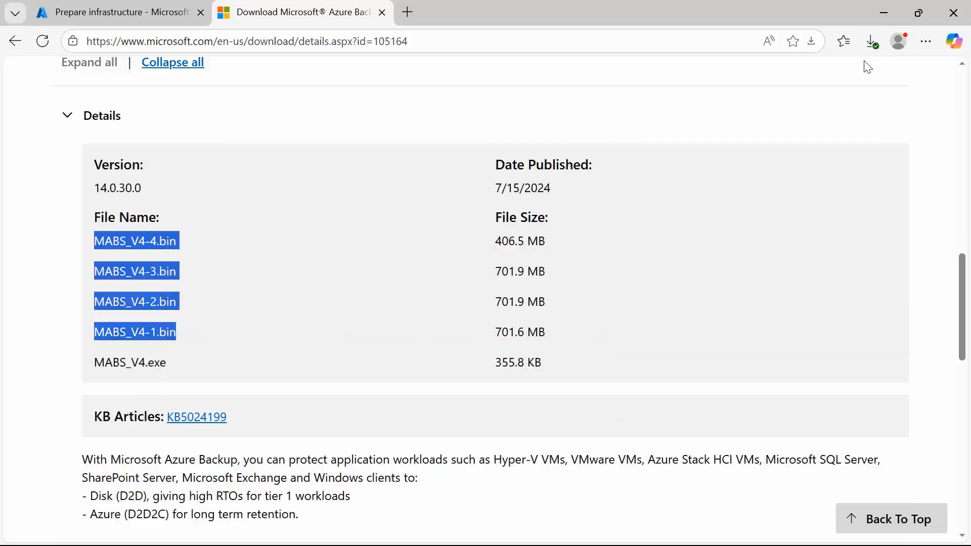
click(885, 17)
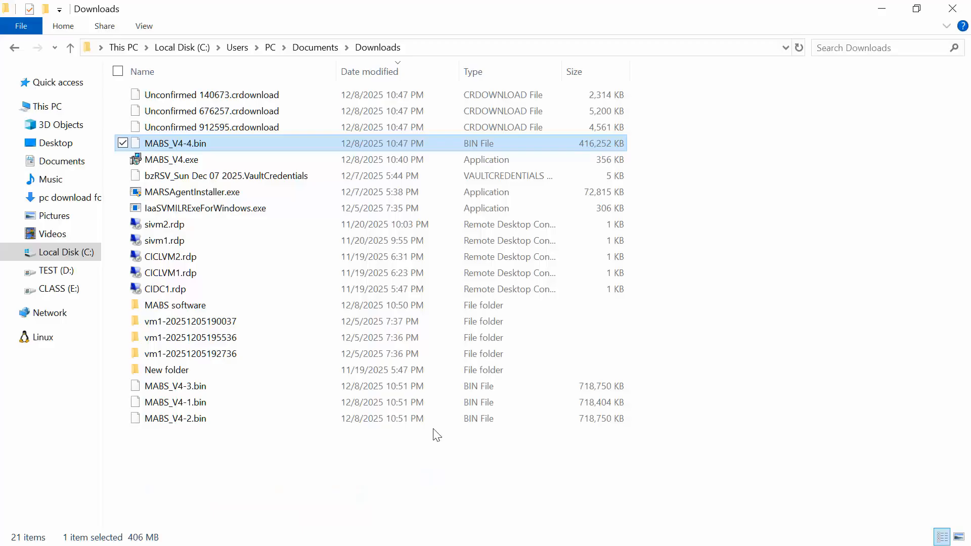
click(182, 159)
ctrl+click(198, 144)
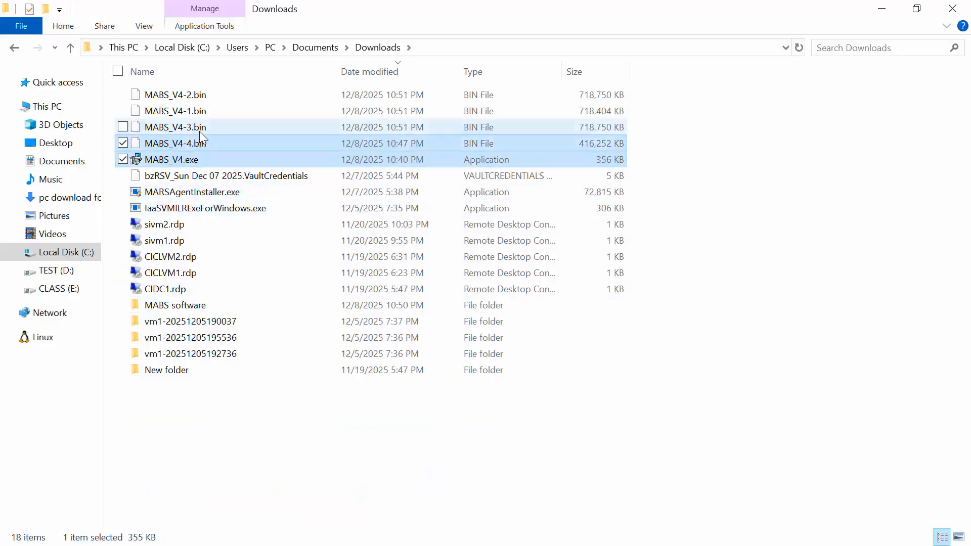
ctrl+click(204, 127)
ctrl+click(205, 108)
ctrl+click(206, 95)
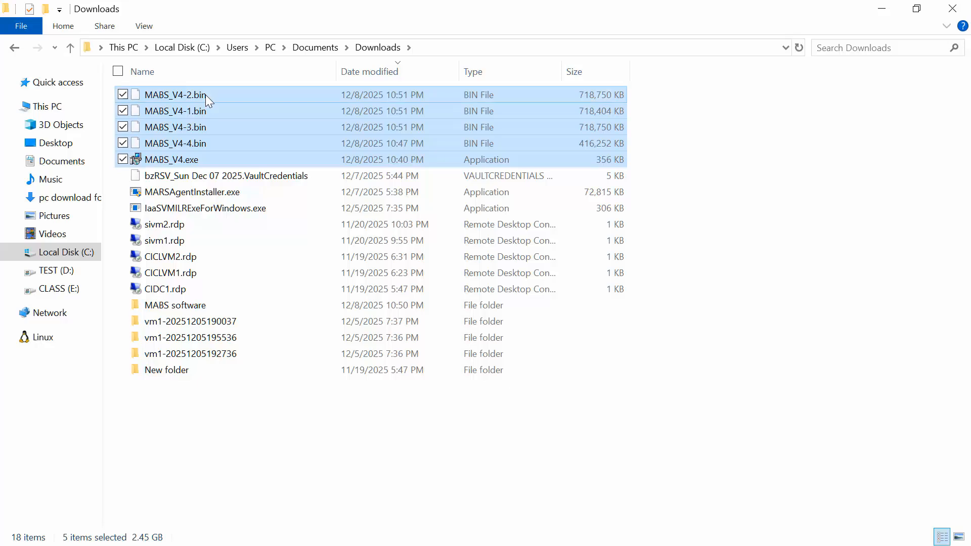
right_click(205, 95)
click(246, 289)
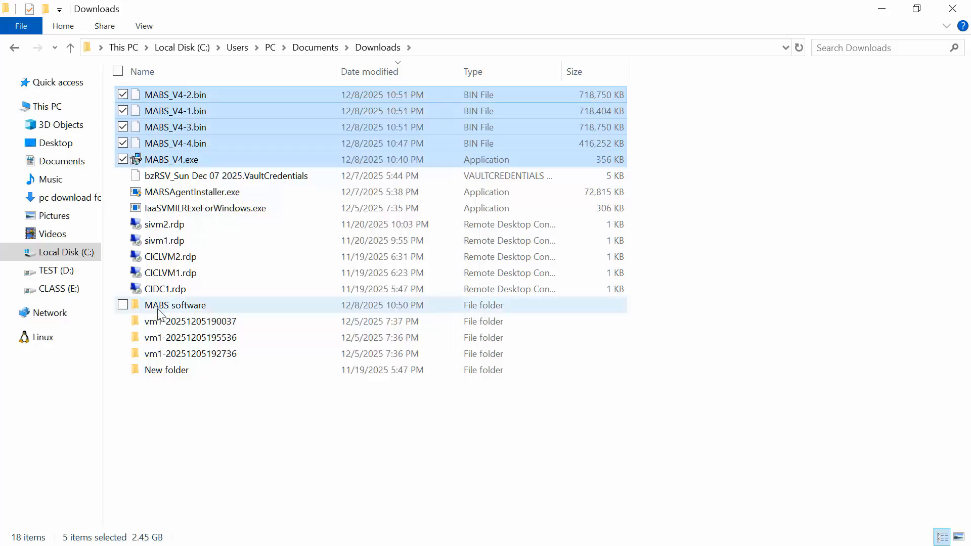
Paste the copied installer files into the MABS software folder inside Downloads.
double_click(205, 305)
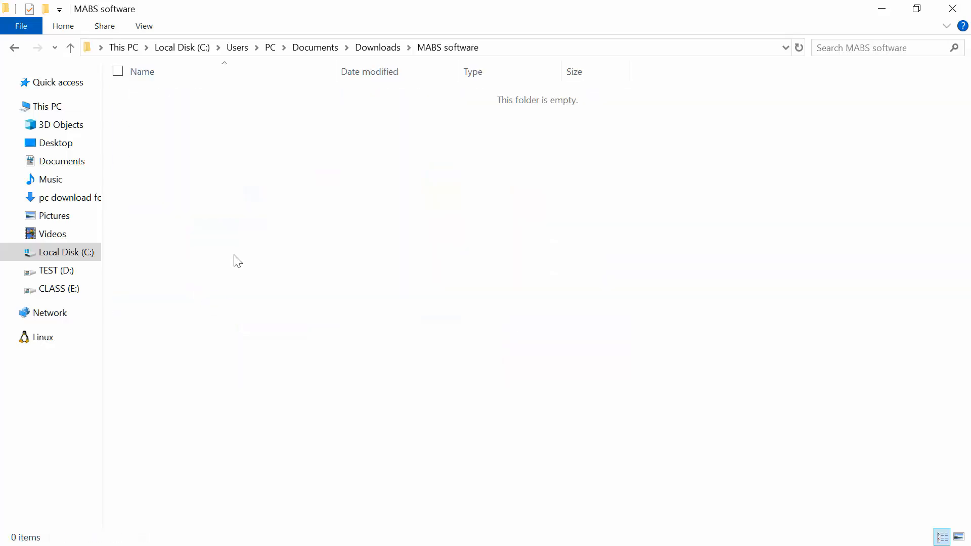
right_click(233, 124)
click(281, 230)
Copy the MABS software folder from Downloads to the root of Local Disk (C:) on the MemSer2 virtual machine.
click(384, 47)
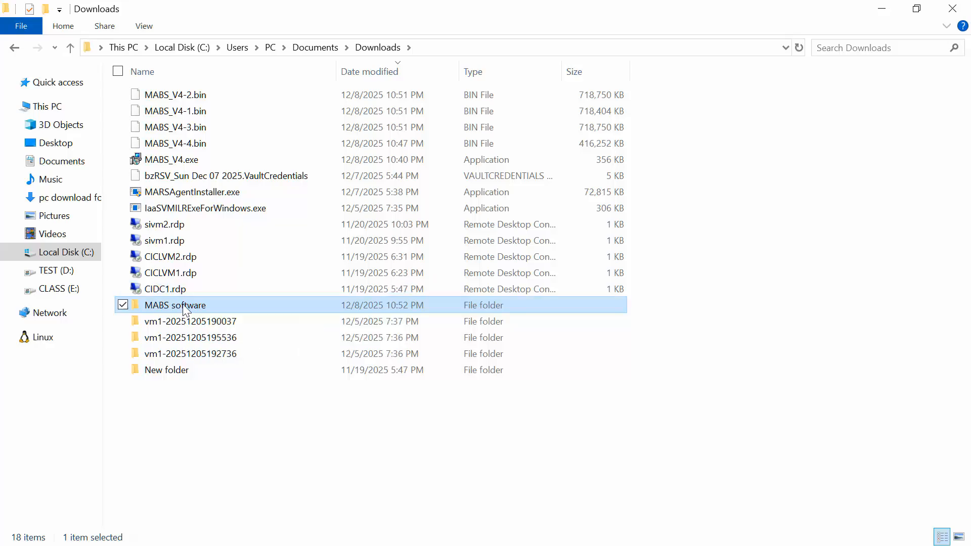
right_click(183, 305)
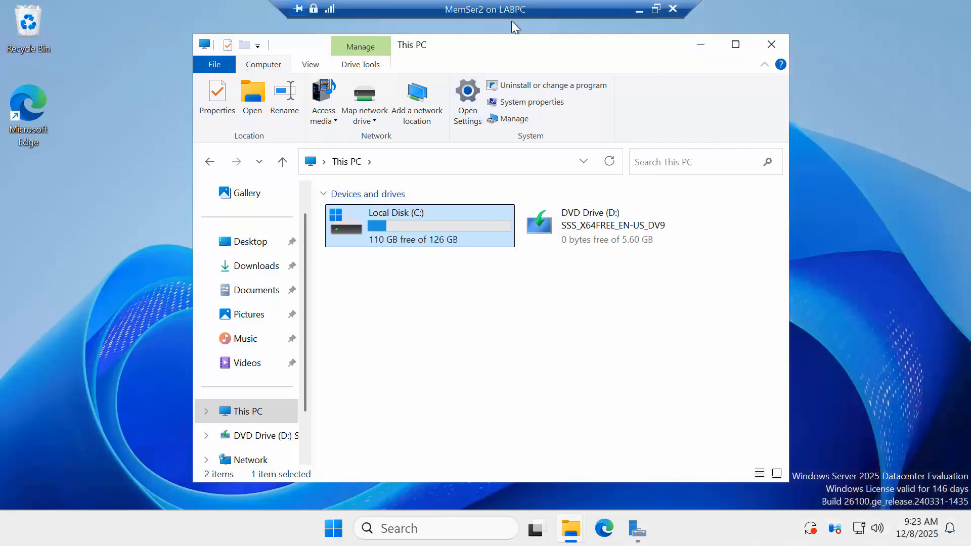
double_click(394, 229)
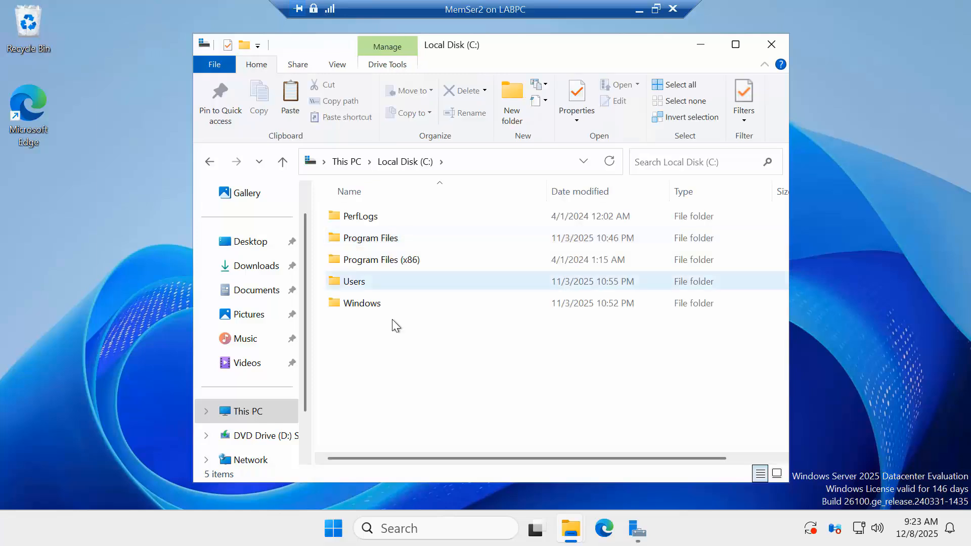
right_click(396, 371)
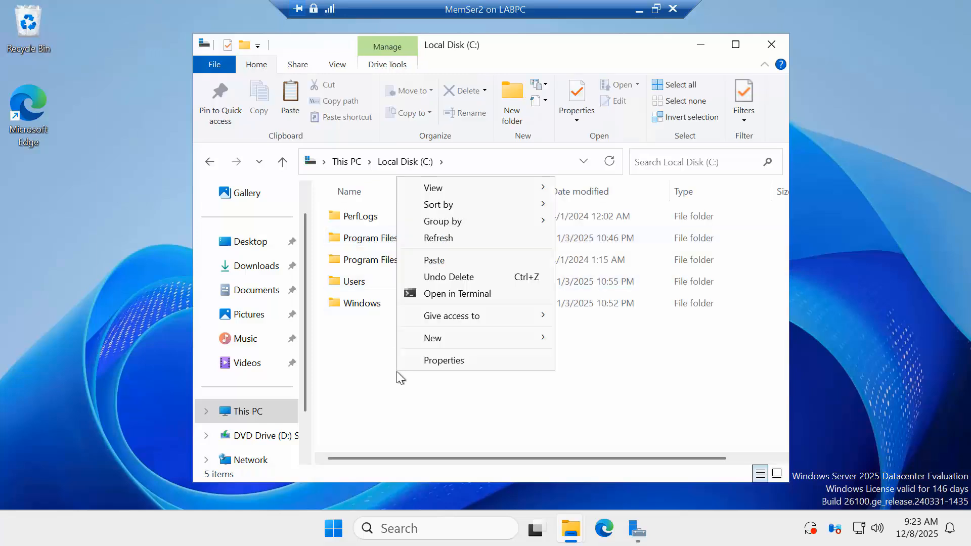
click(433, 260)
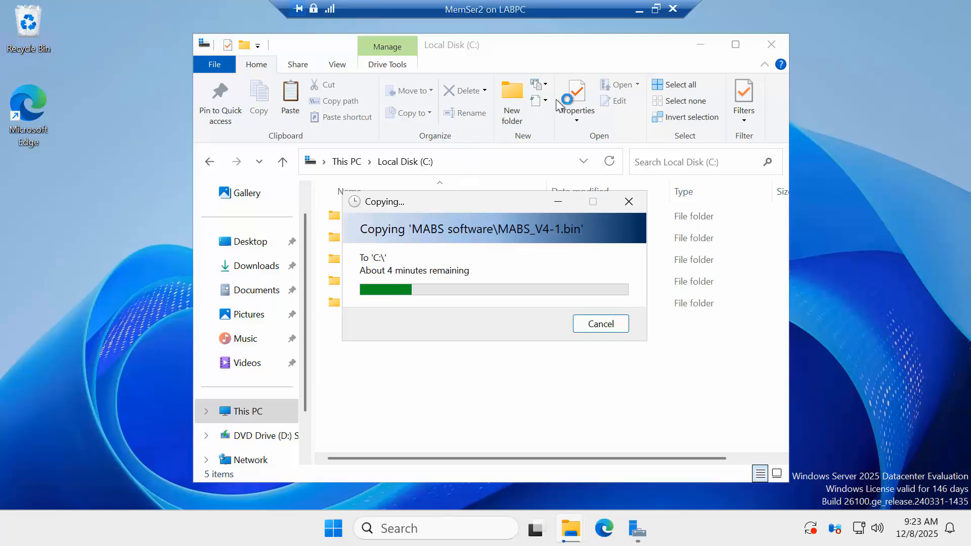
Return to the Azure portal's Prepare infrastructure page, mark the latest Azure Backup Server as already downloaded, and download the vault credentials.
click(639, 11)
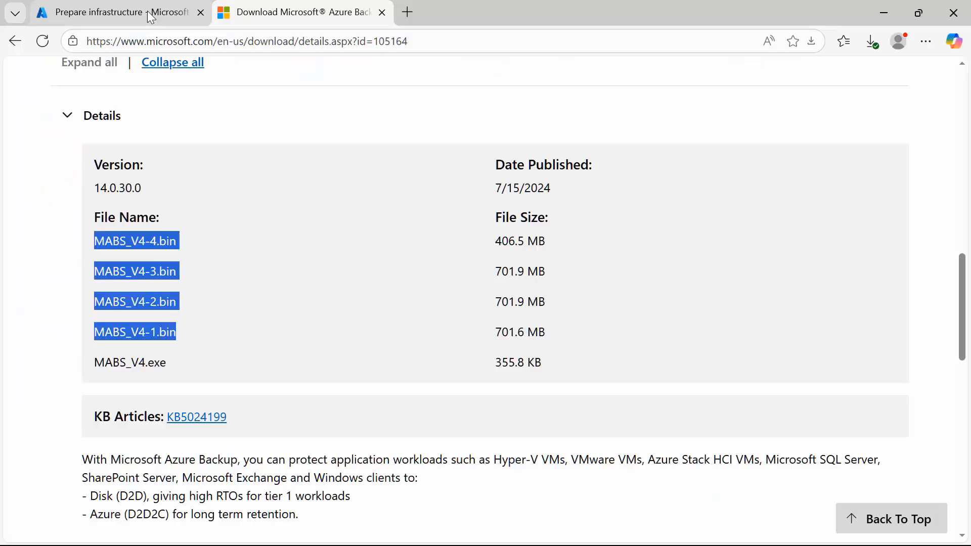
click(121, 11)
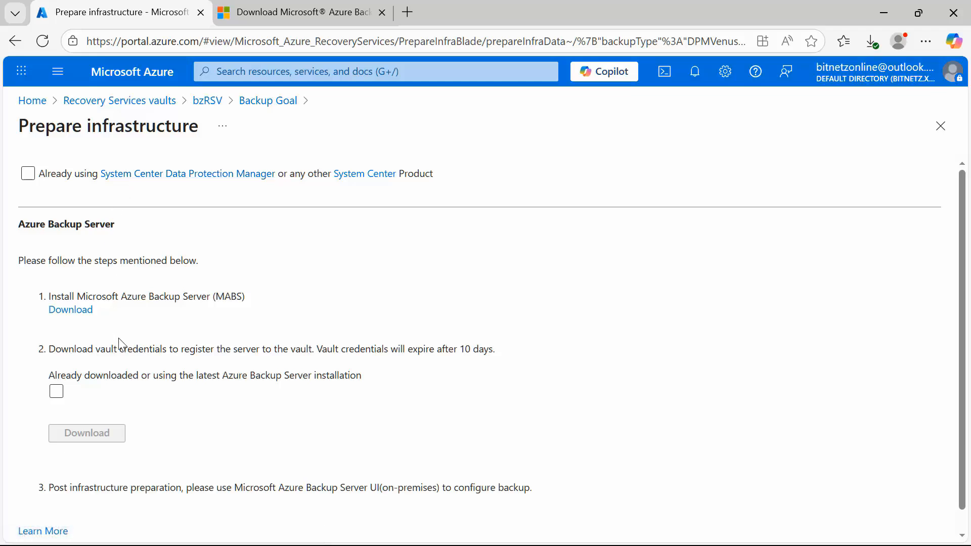
click(56, 392)
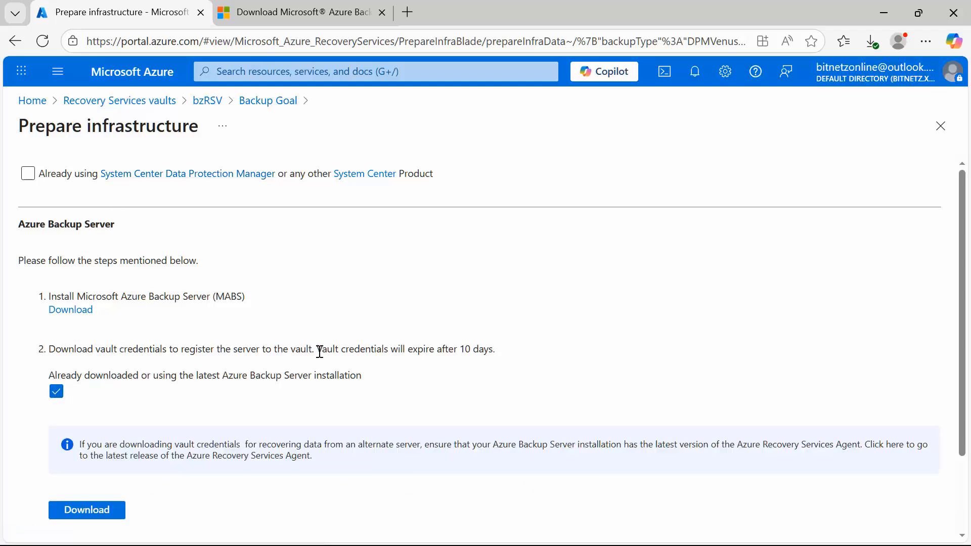
drag(317, 350, 404, 352)
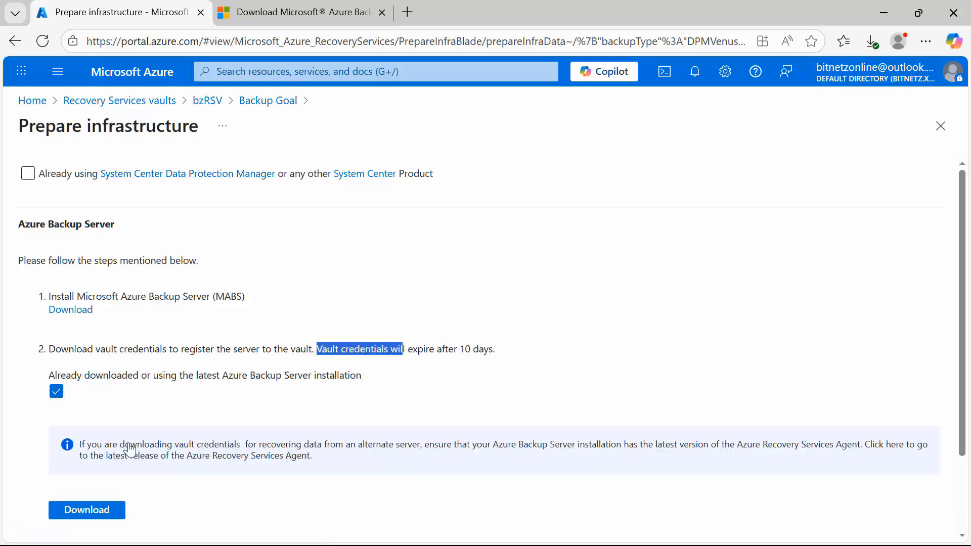
scroll(122, 450, down, 2)
click(99, 436)
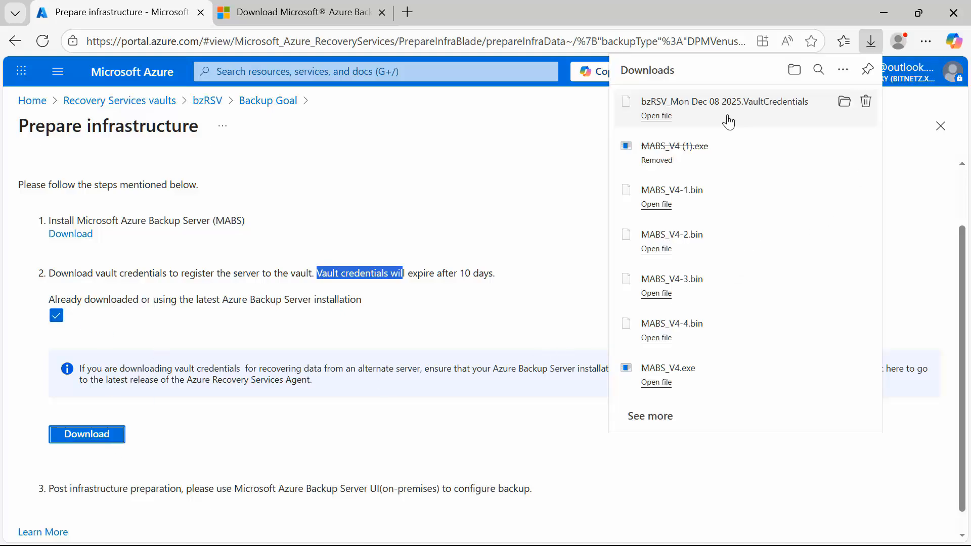
Copy the bzRSV_Mon Dec 08 2025.VaultCredentials file from Downloads into C:\MABS software on the MemSer2 virtual machine.
click(842, 101)
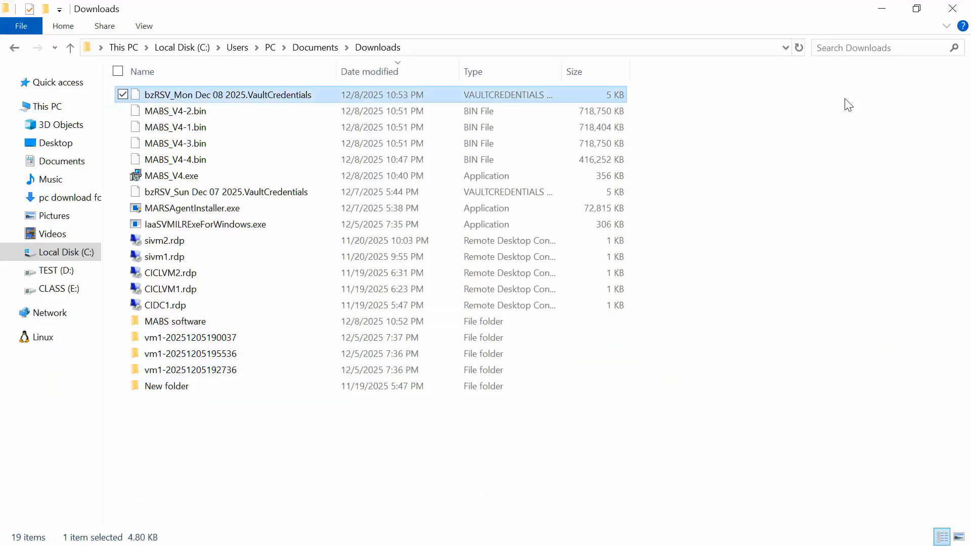
right_click(285, 93)
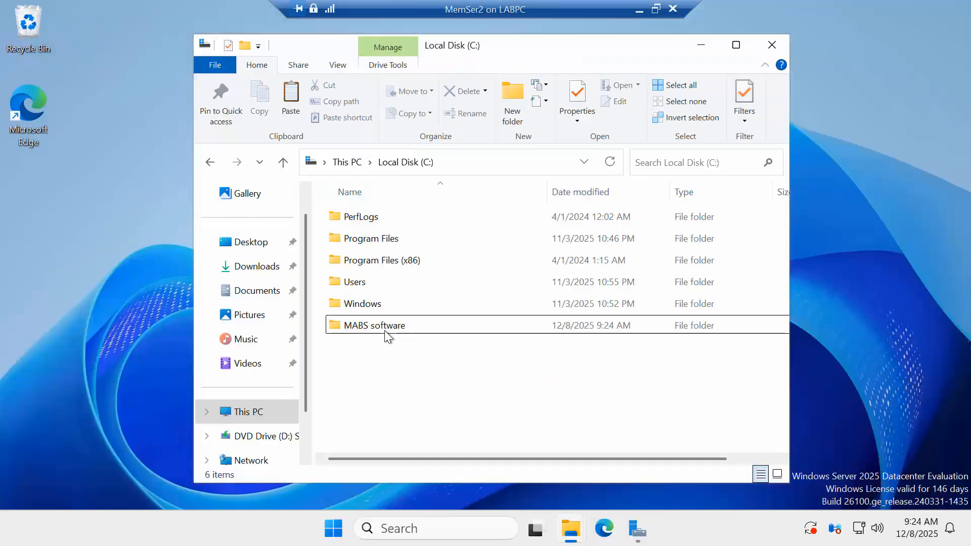
click(387, 329)
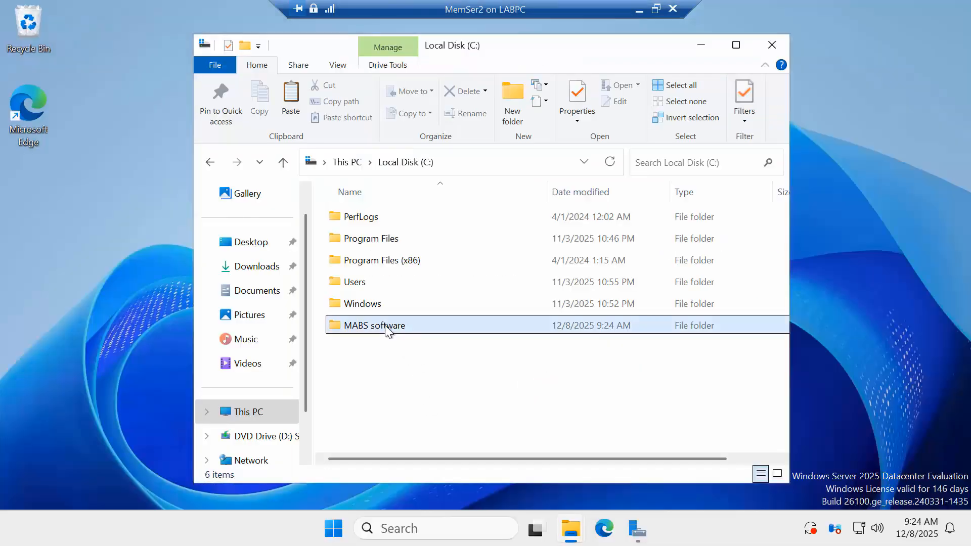
double_click(387, 327)
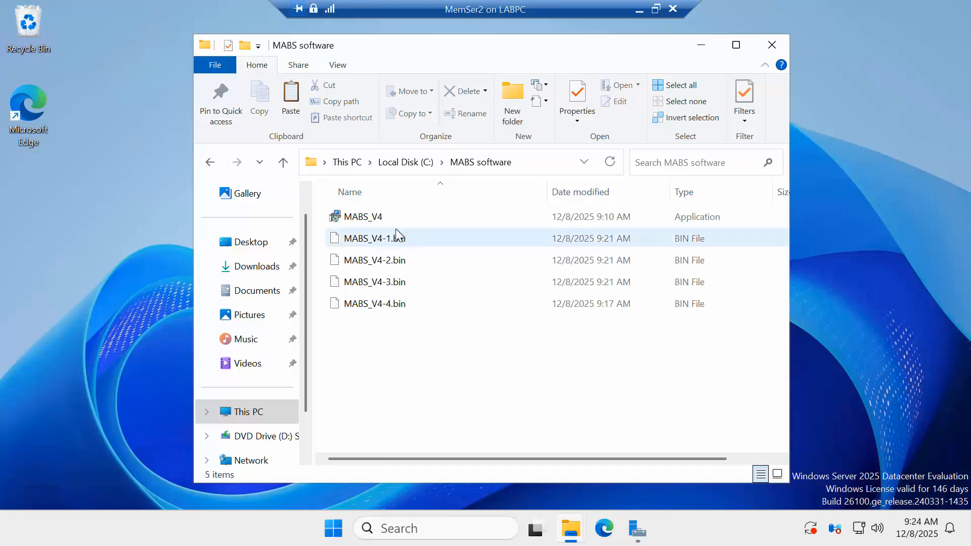
right_click(414, 369)
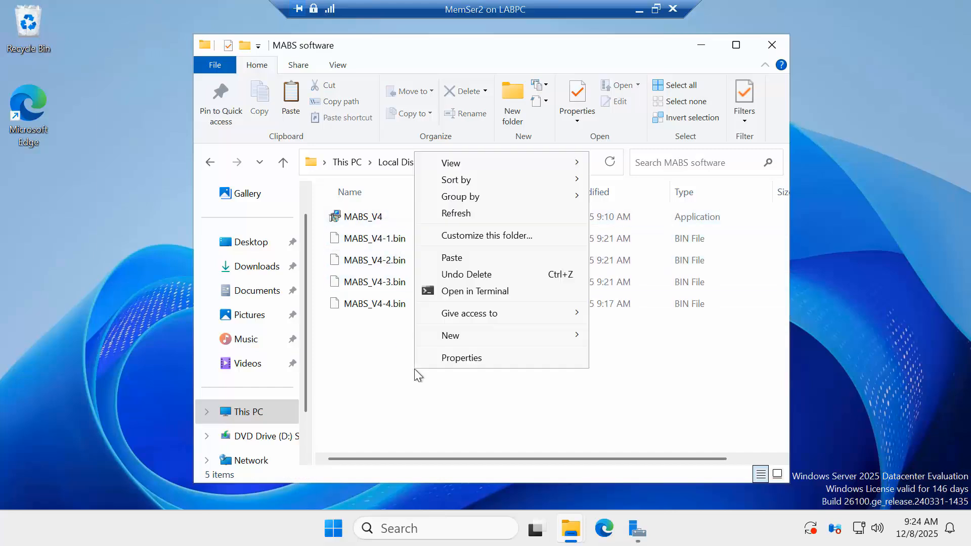
click(451, 259)
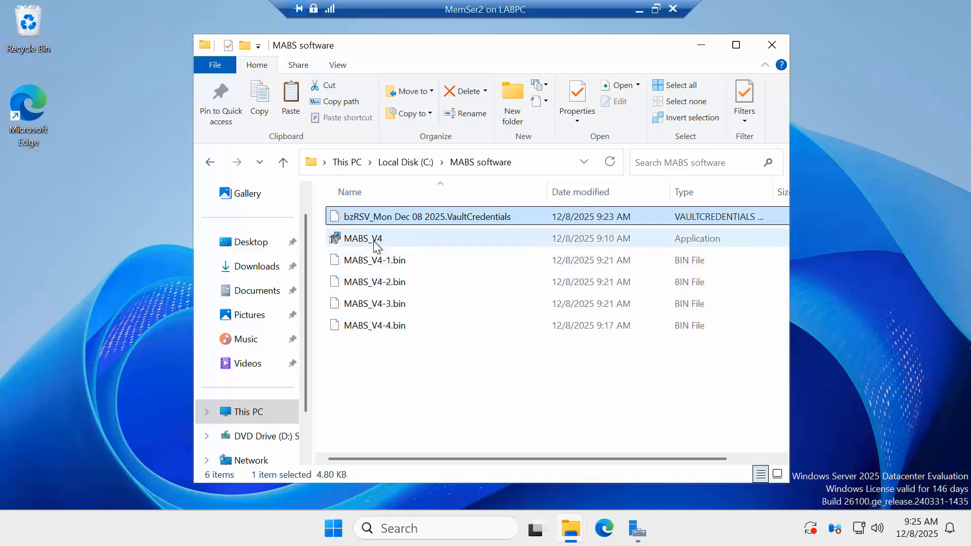
Run MABS_V4, accept the license agreement, and extract Microsoft Azure Backup Server V4 to C:\Microsoft Azure Backup Server V4.
right_click(380, 242)
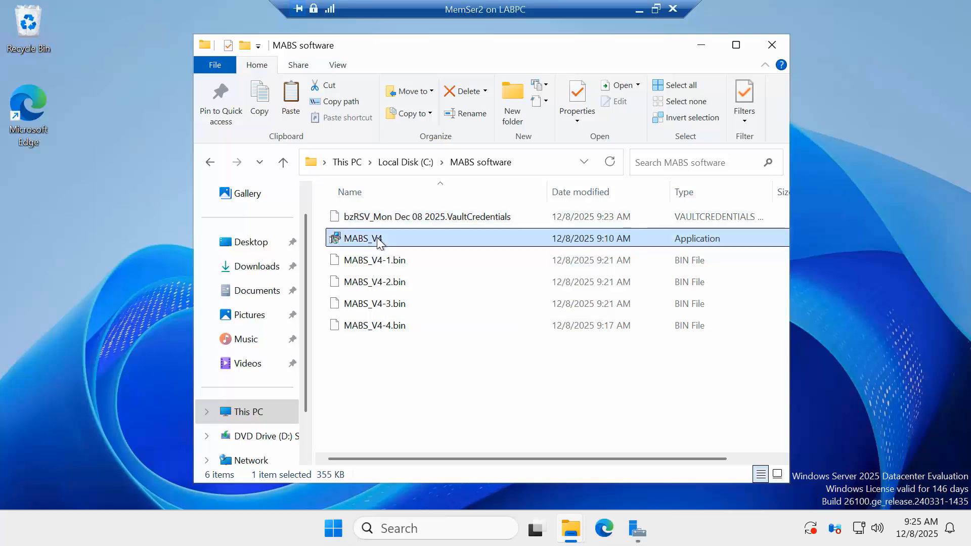
click(439, 244)
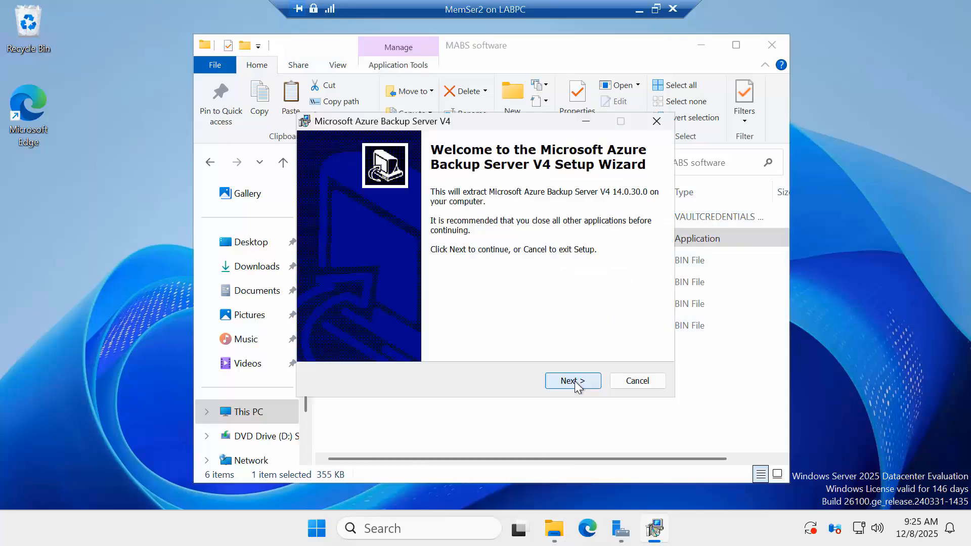
click(573, 381)
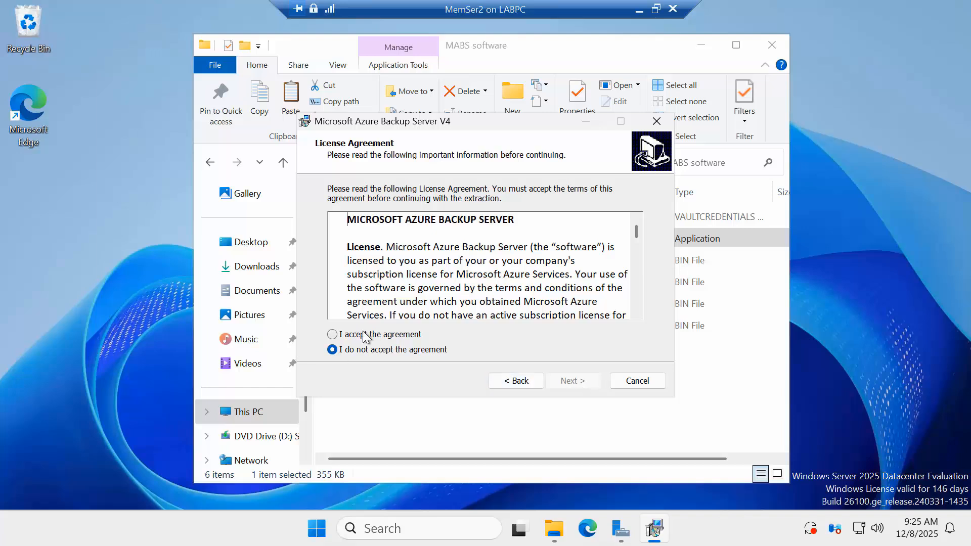
click(333, 334)
click(577, 382)
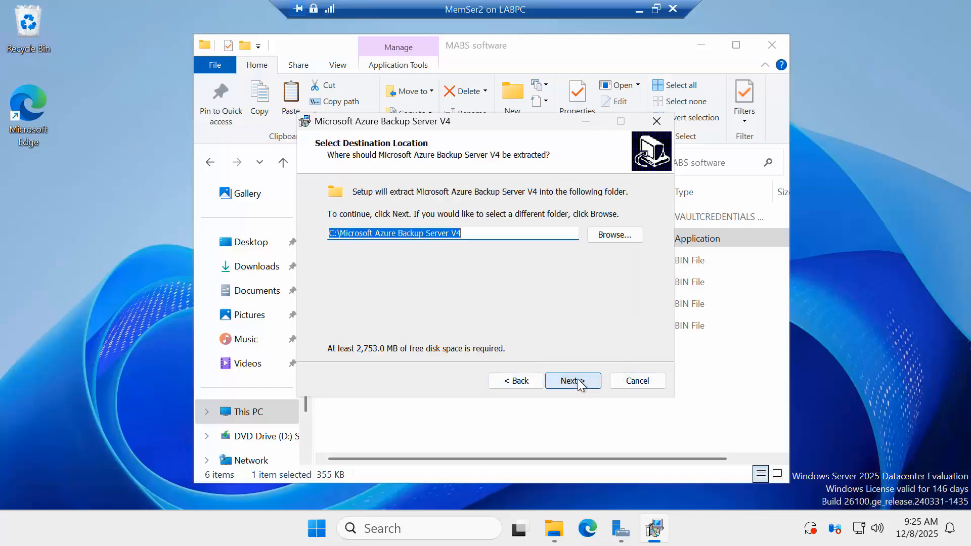
drag(482, 130, 686, 144)
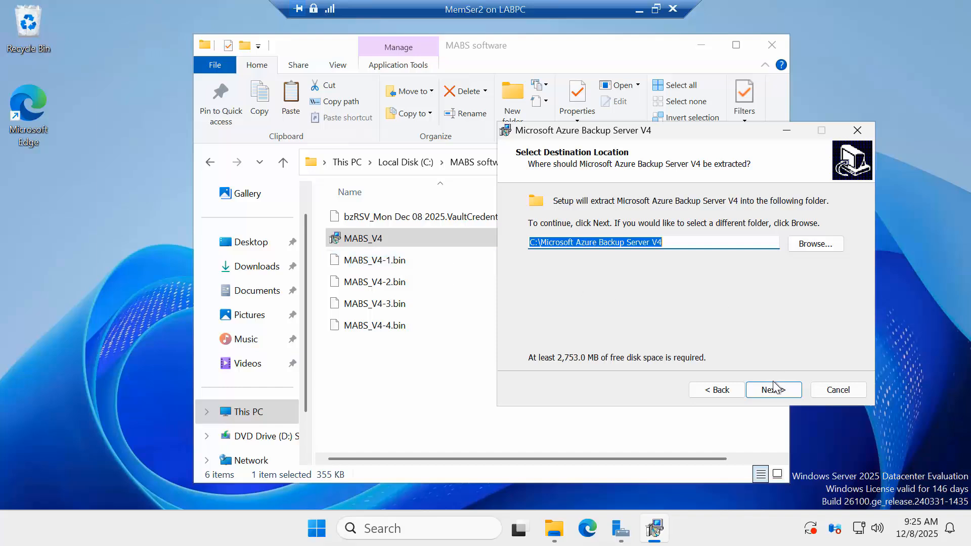
click(767, 392)
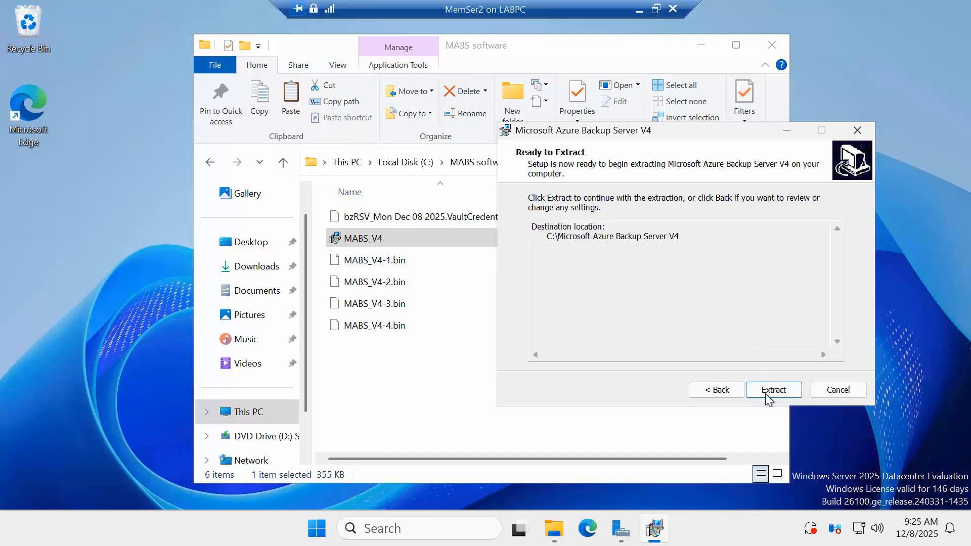
click(771, 391)
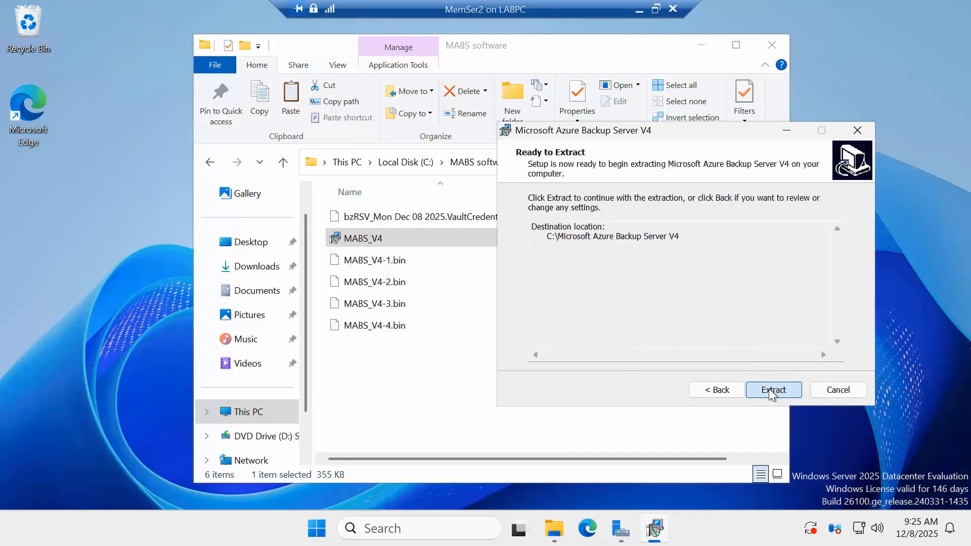
Check the extracted files in C:\Microsoft Azure Backup Server V4 and finish the extraction wizard.
click(407, 163)
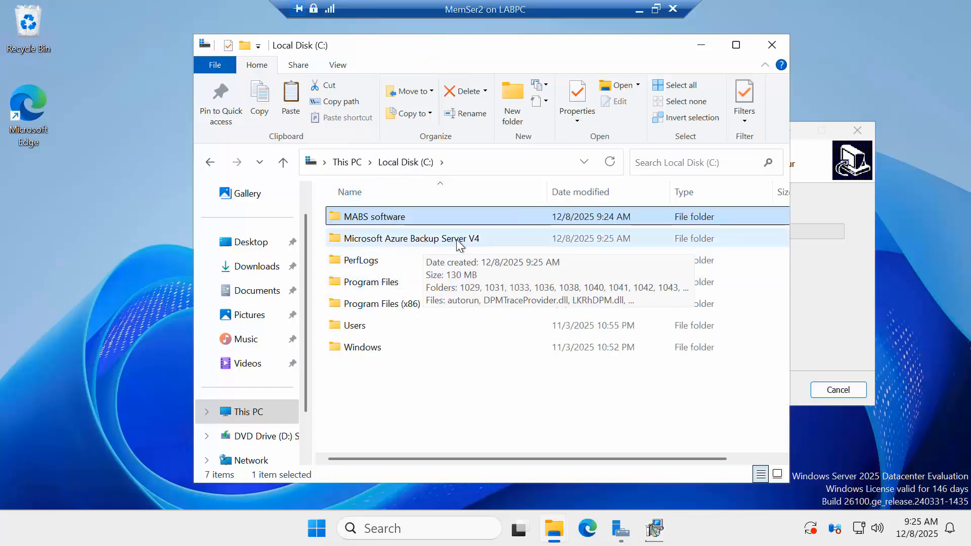
double_click(495, 238)
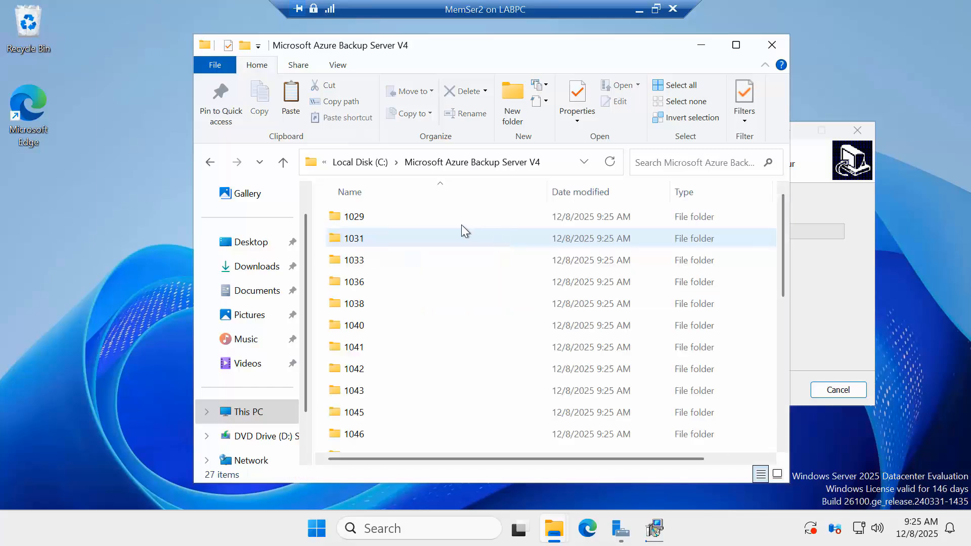
scroll(455, 243, down, 5)
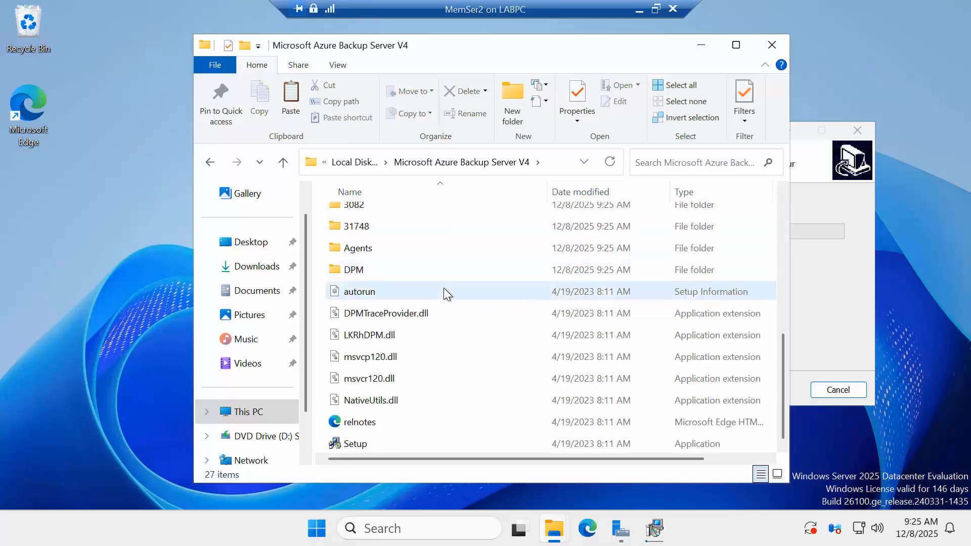
click(655, 528)
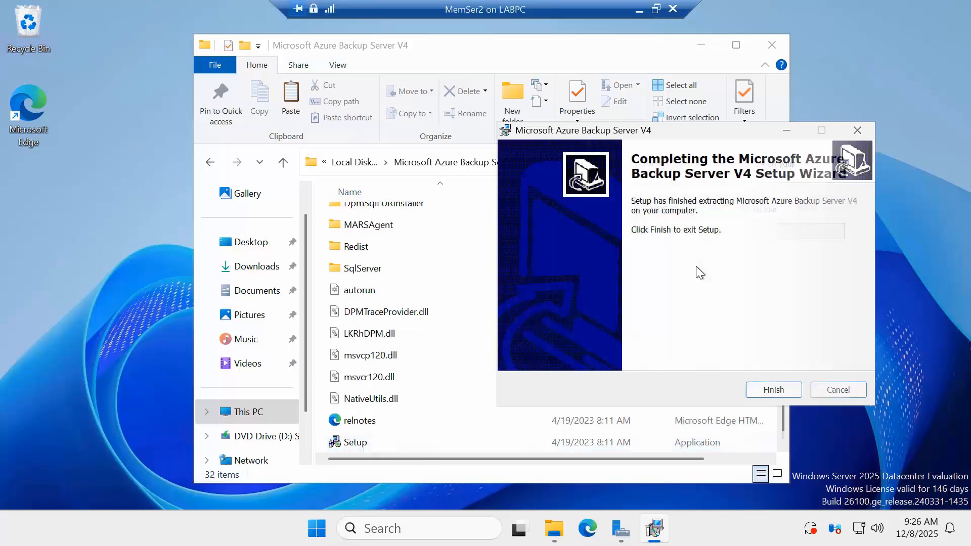
click(766, 390)
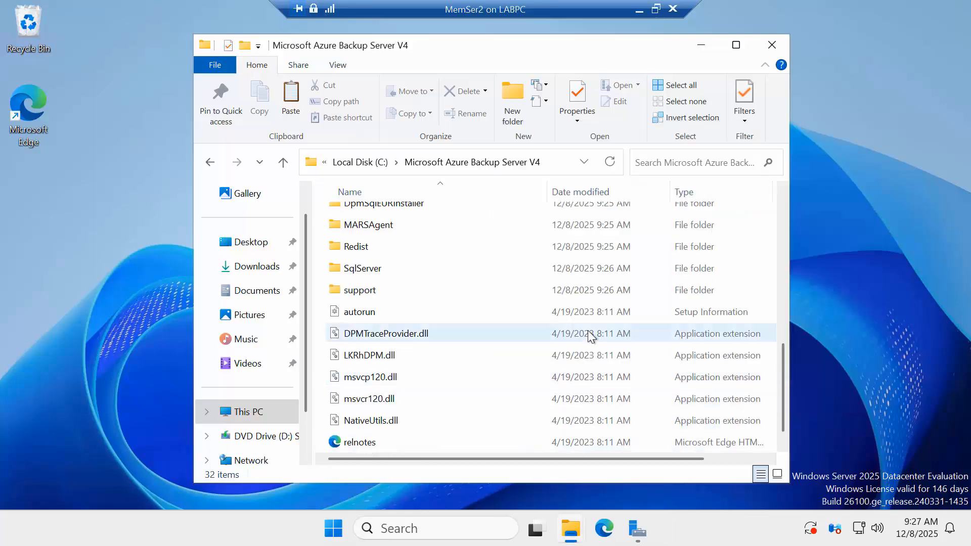
Run Setup from the C:\Microsoft Azure Backup Server V4 folder as administrator.
click(369, 162)
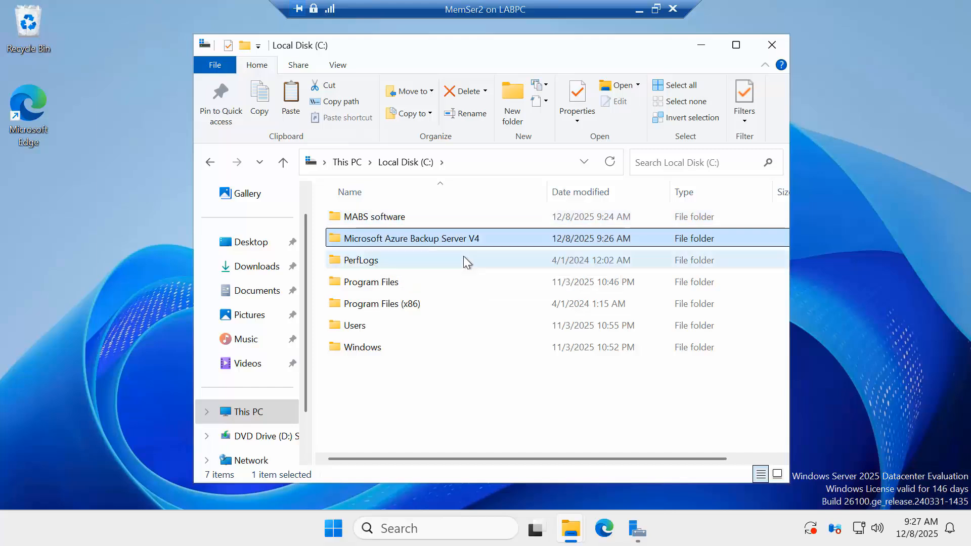
double_click(442, 239)
scroll(442, 263, down, 7)
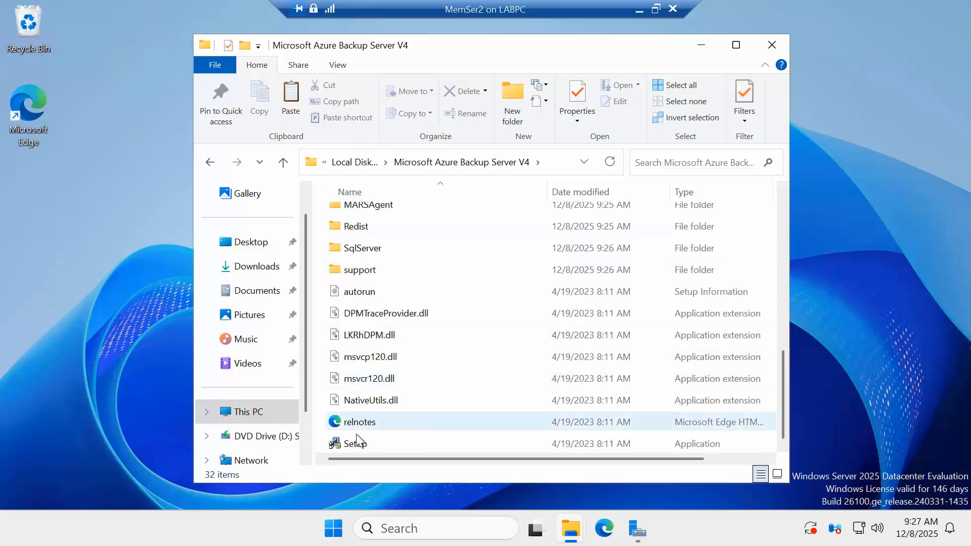
click(356, 444)
right_click(354, 444)
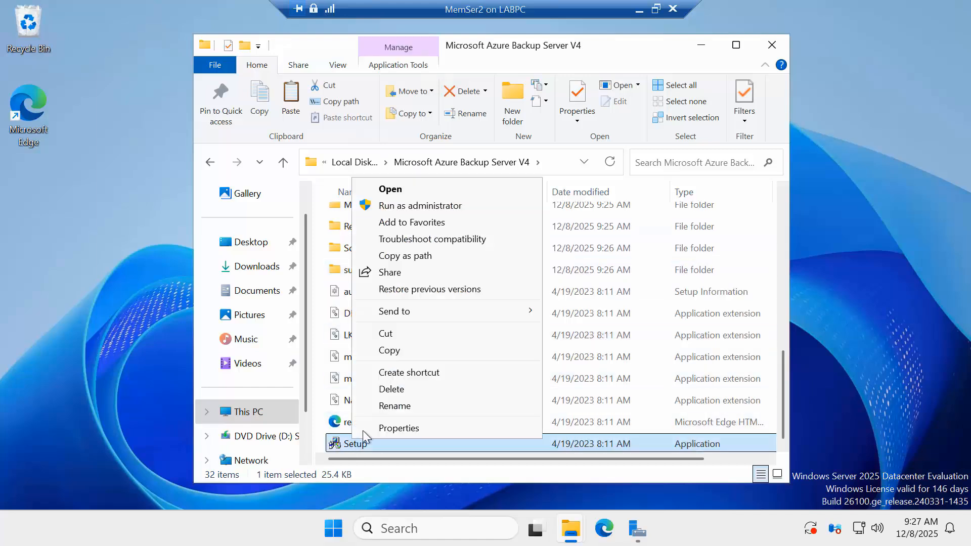
click(415, 205)
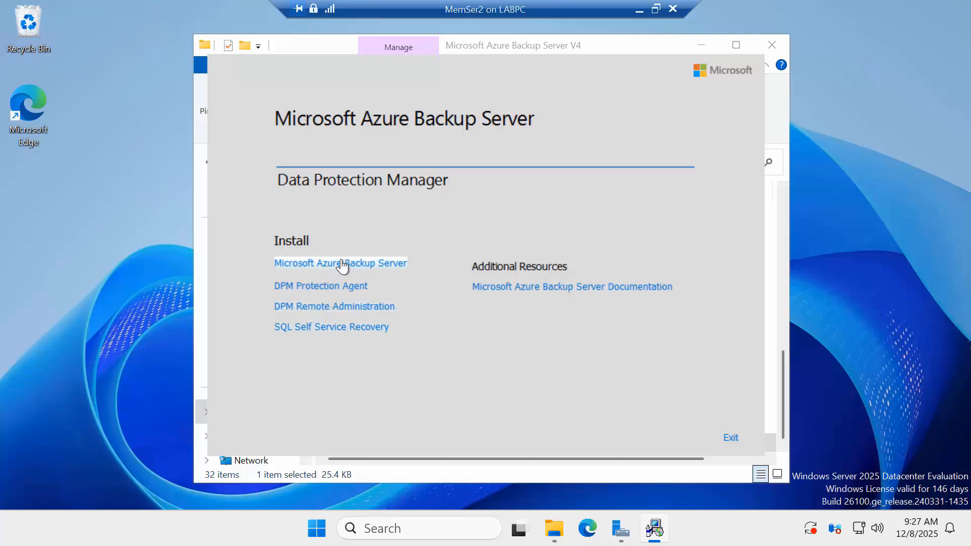
Start the Microsoft Azure Backup Server installation, accepting the license terms, and run the basic prerequisite checks.
click(370, 264)
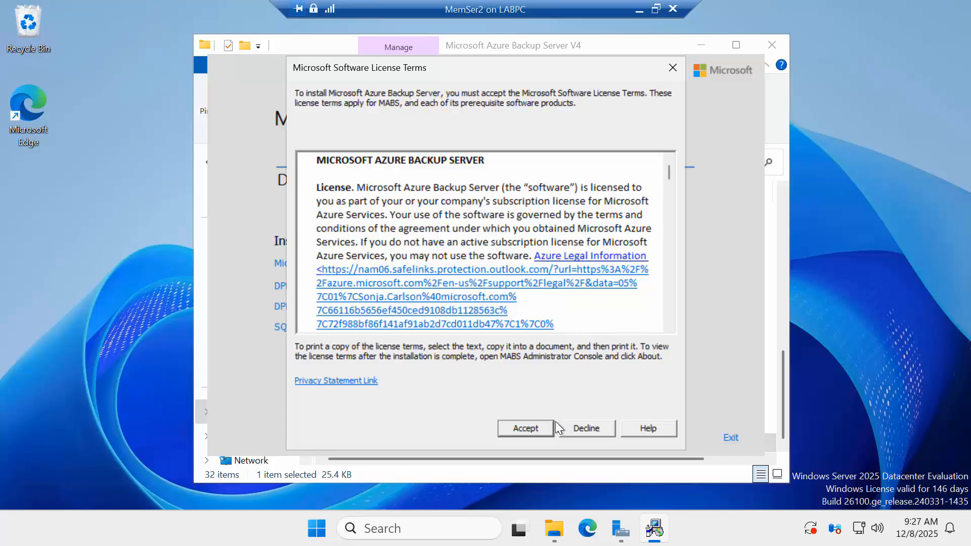
click(524, 427)
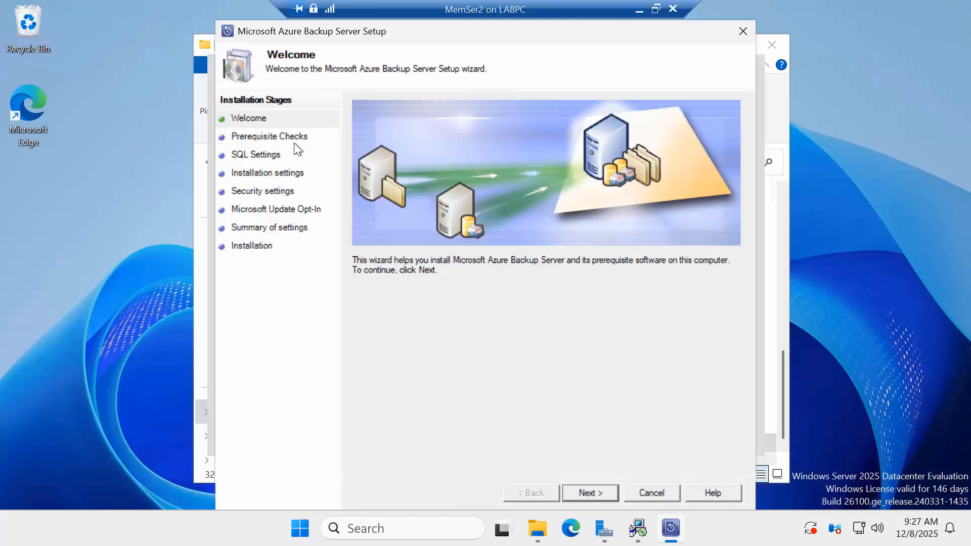
click(590, 492)
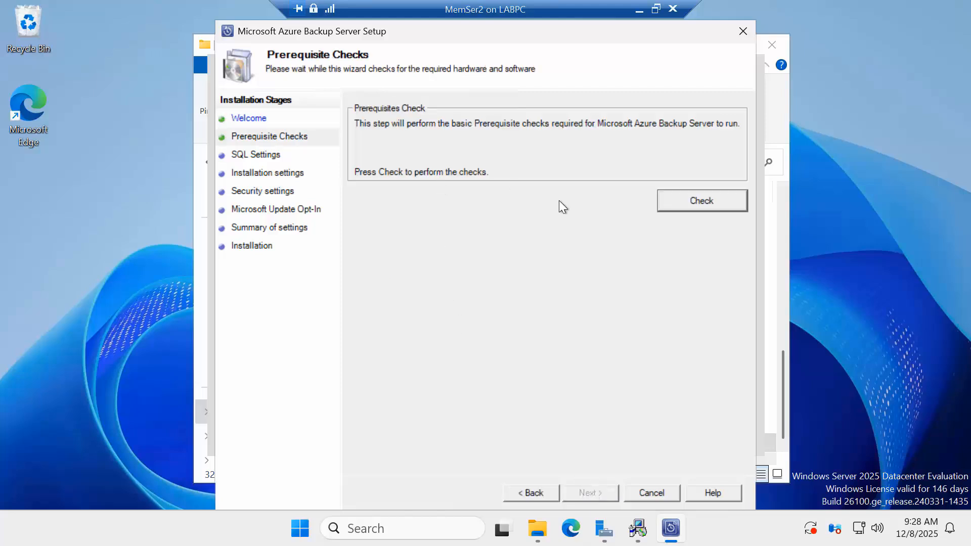
click(702, 201)
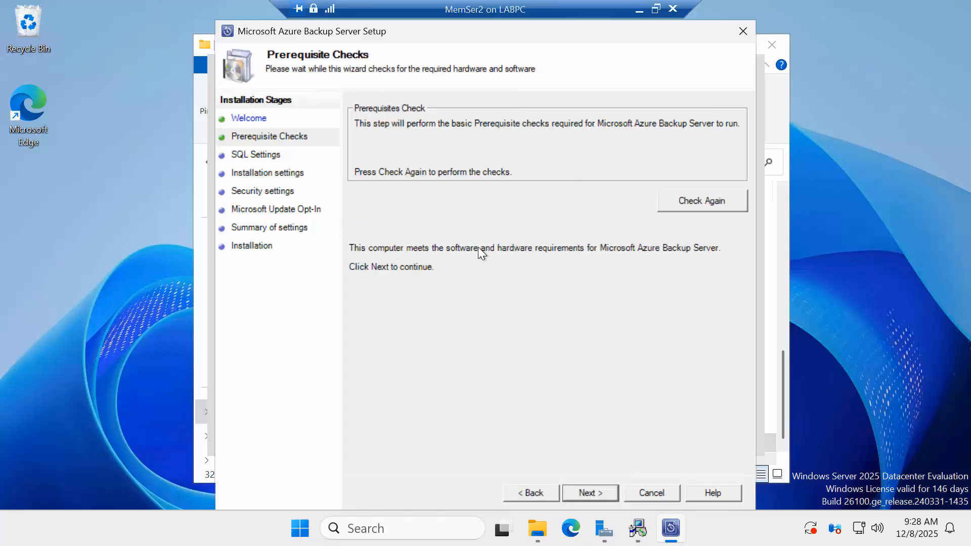
Run the prerequisite check and component installation for a new SQL Server instance, and exit the setup wizard.
click(591, 494)
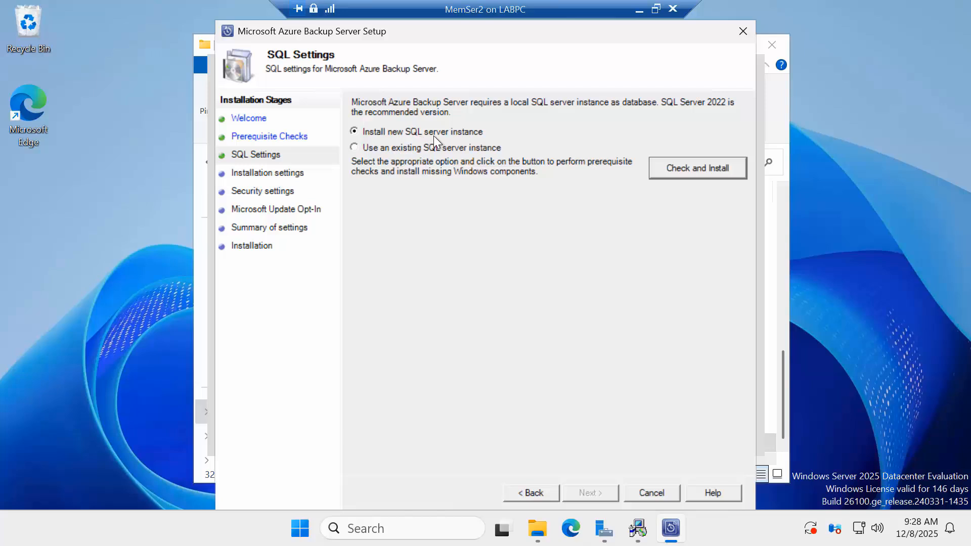
click(691, 168)
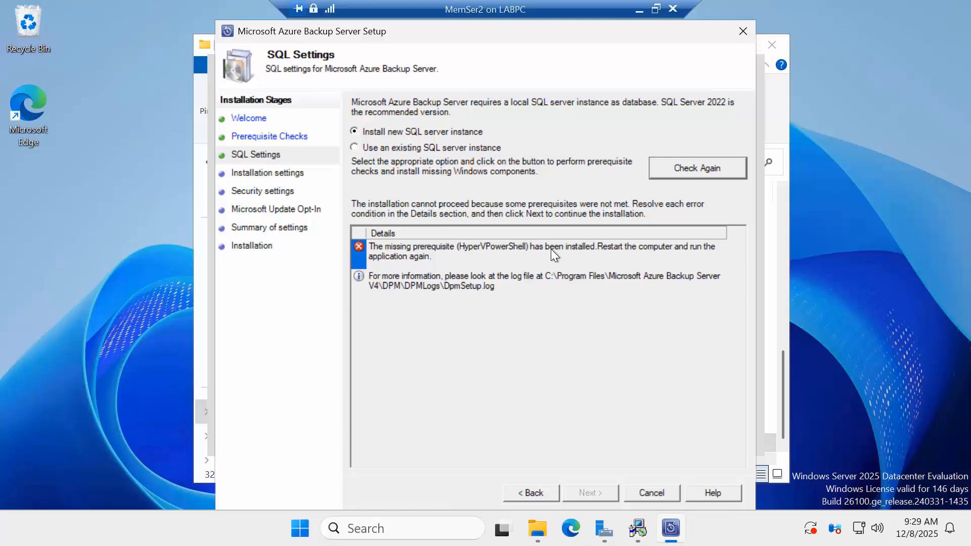
click(646, 497)
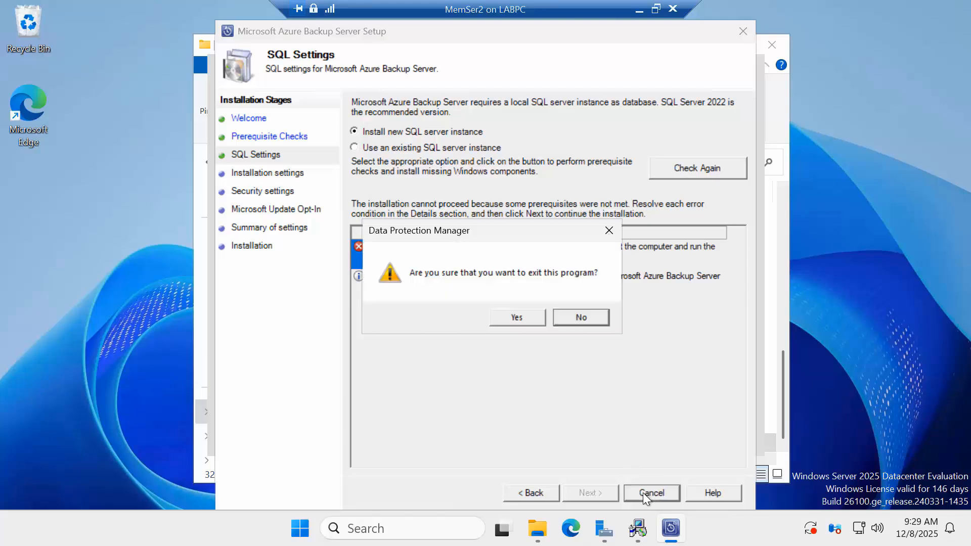
click(507, 317)
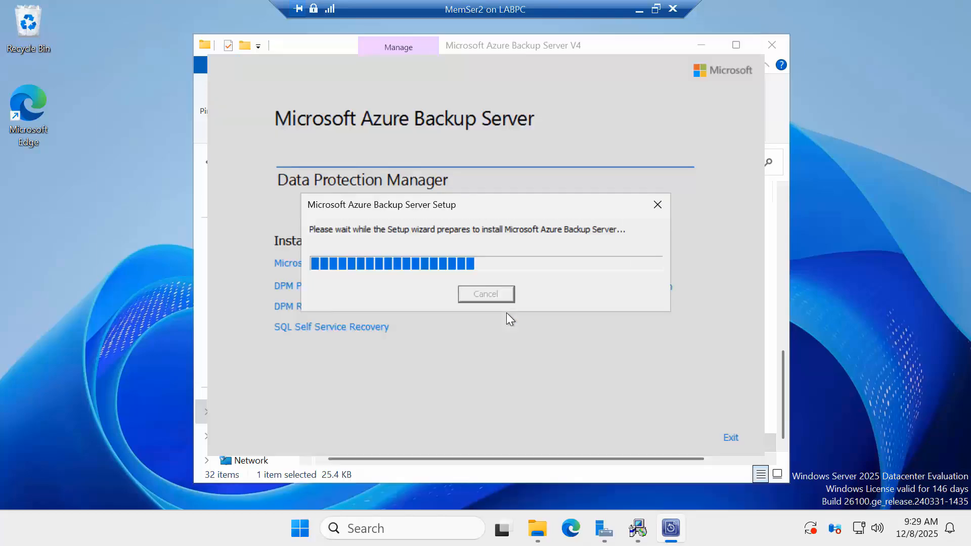
Close the setup folder, restart MemSer2, and sign back in with the domain administrator account's password.
click(781, 41)
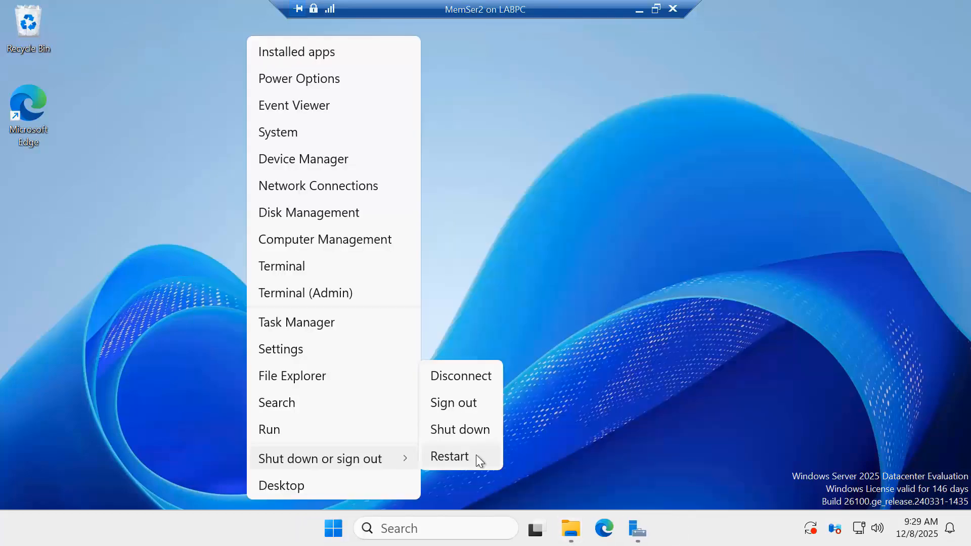
click(473, 455)
click(412, 484)
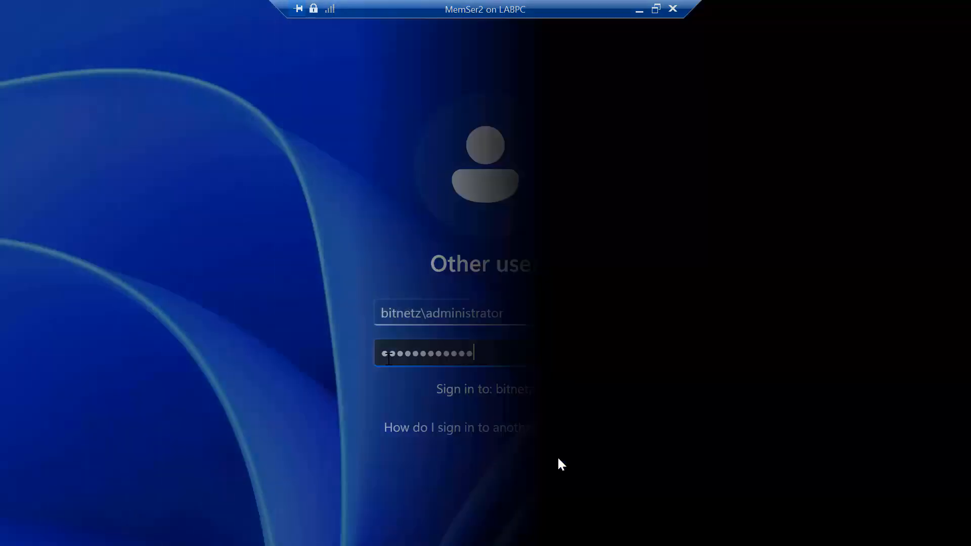
click(579, 352)
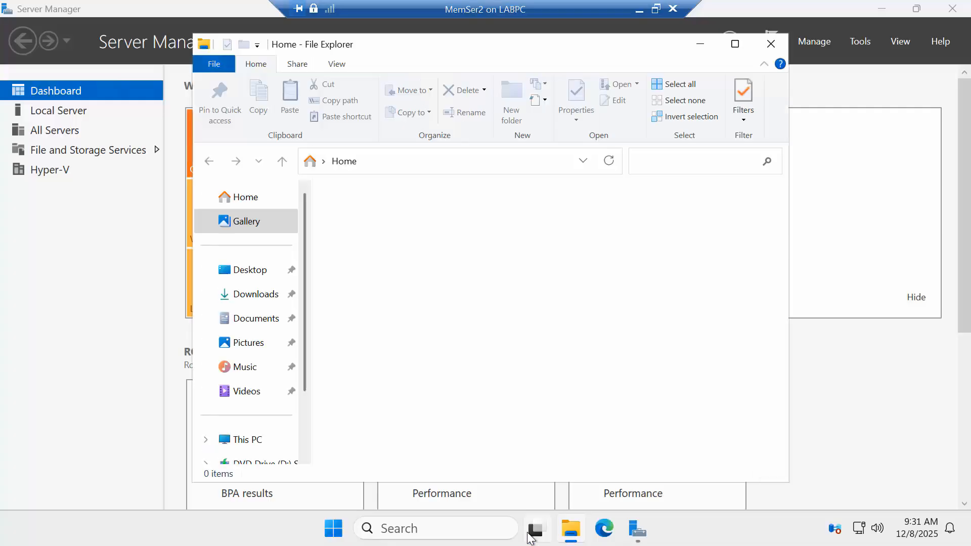
Run Setup as administrator from the Microsoft Azure Backup Server V4 folder on Local Disk (C:).
click(245, 439)
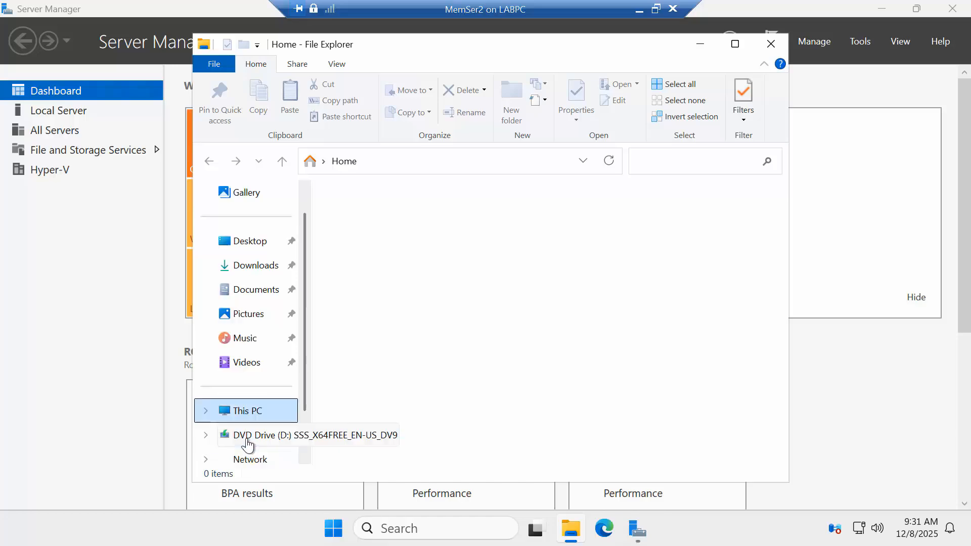
click(377, 228)
double_click(376, 228)
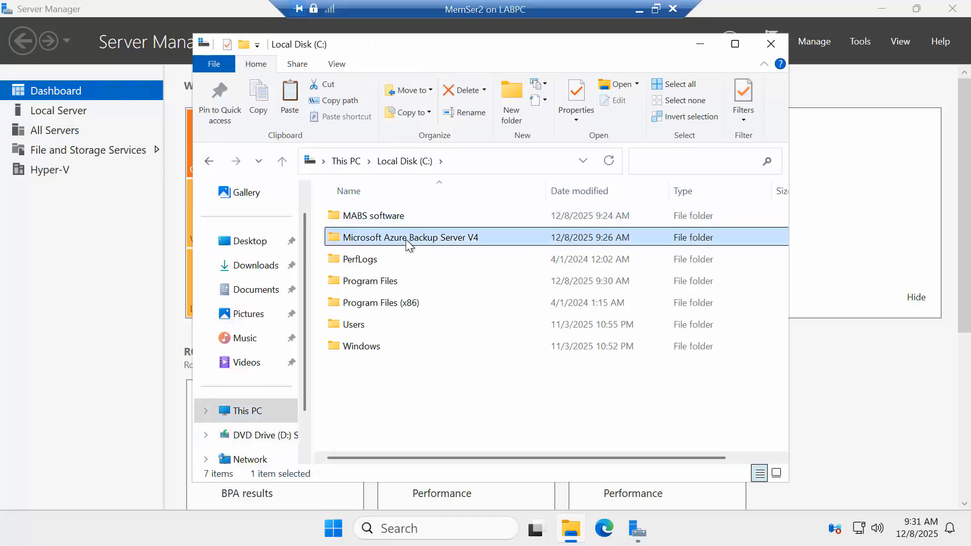
double_click(406, 239)
scroll(529, 303, down, 2)
scroll(521, 319, down, 5)
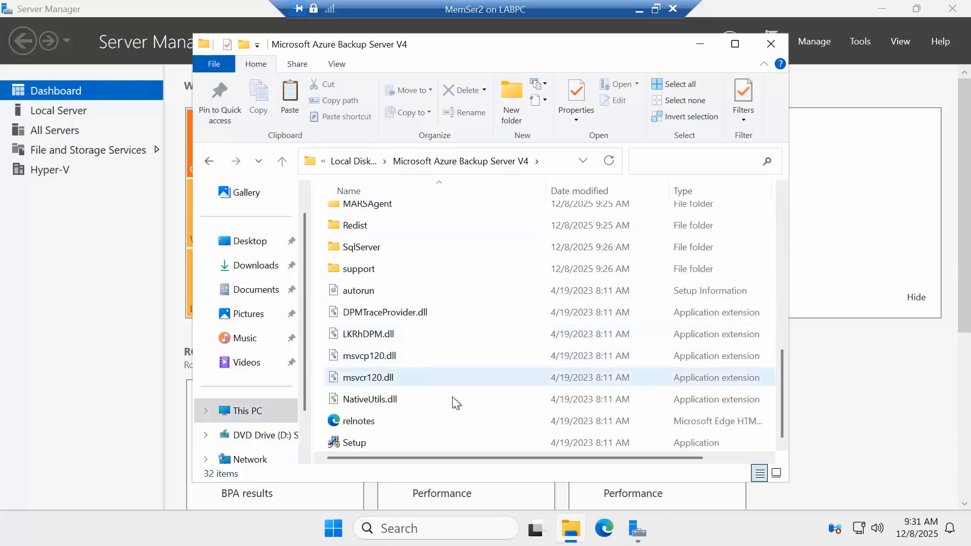
right_click(363, 442)
click(408, 208)
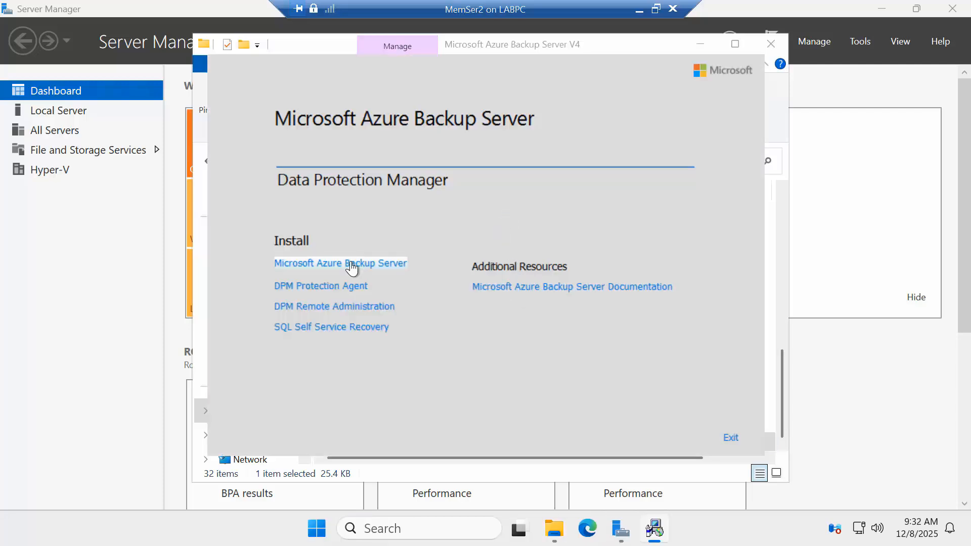
Start the Microsoft Azure Backup Server installation again, accepting the license terms, and run the basic prerequisite checks.
click(379, 264)
click(529, 428)
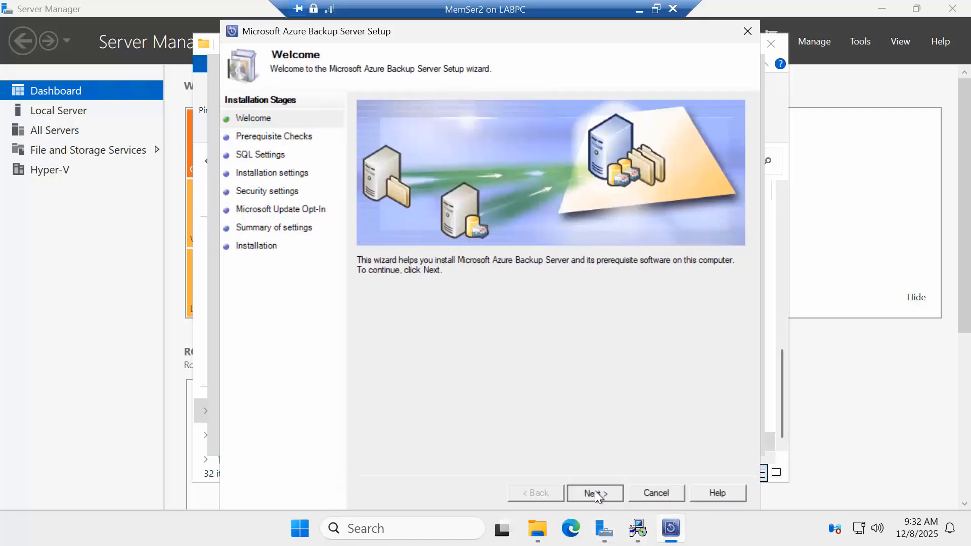
click(595, 491)
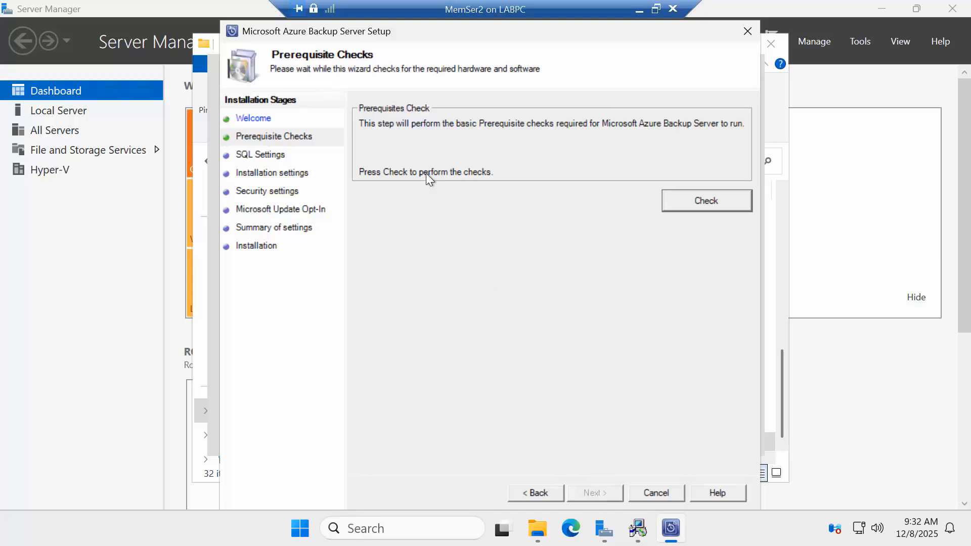
click(702, 202)
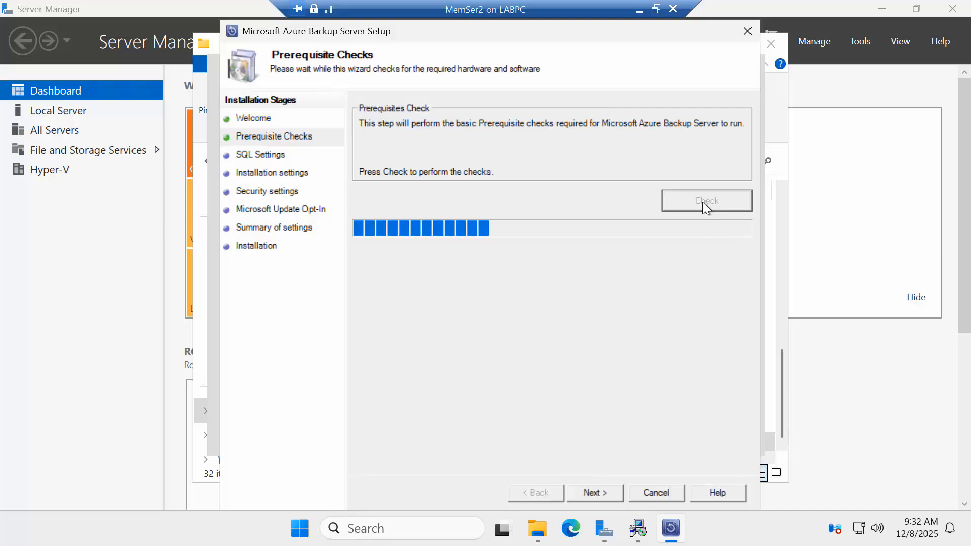
Run the SQL settings check and component installation for a new SQL Server instance, and proceed to the installation settings.
click(587, 491)
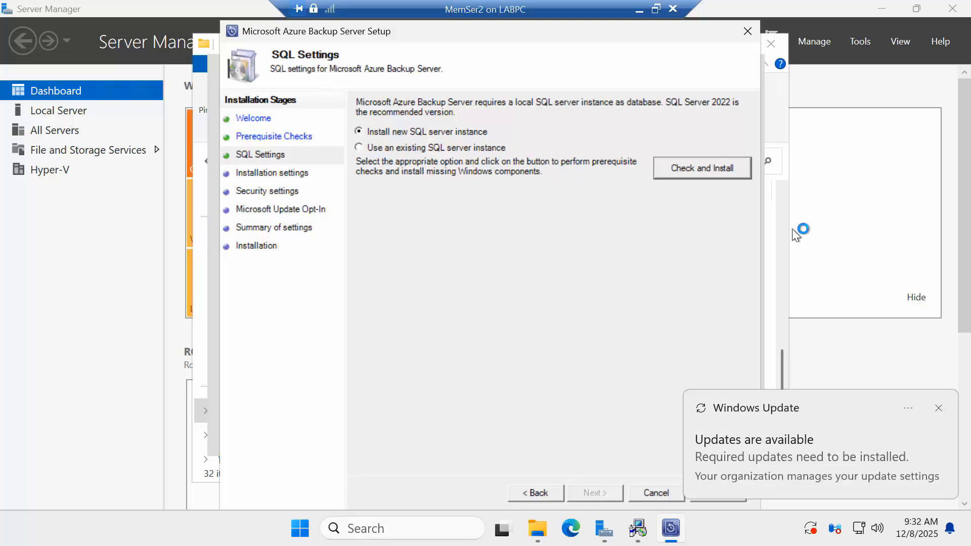
click(699, 169)
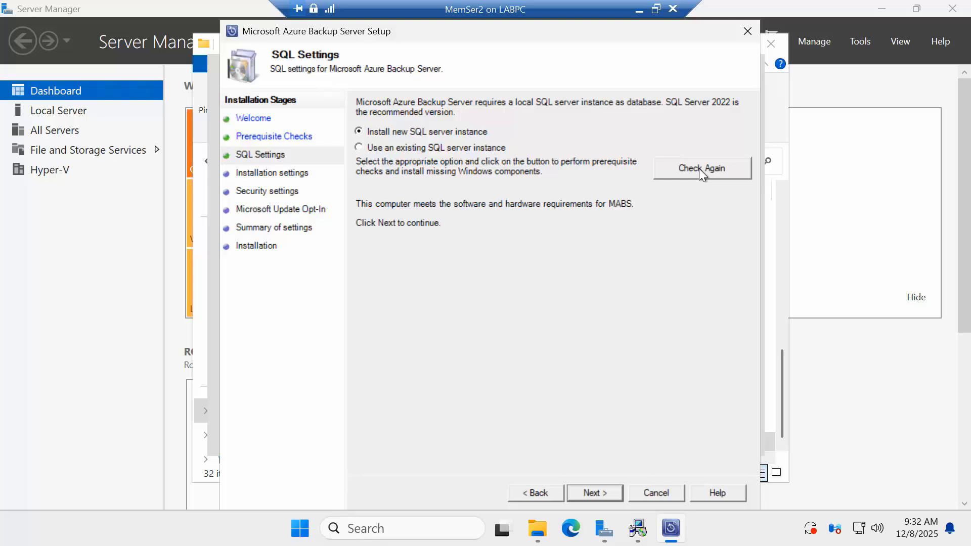
click(589, 492)
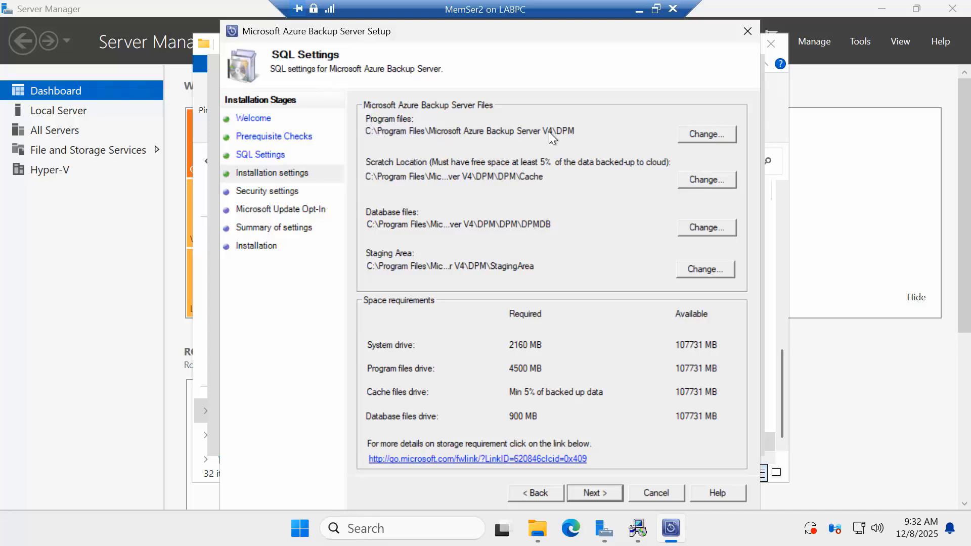
Review the Backup Server file locations and compare the required and available space for each drive.
drag(652, 134, 672, 129)
drag(499, 352, 565, 351)
drag(488, 356, 579, 356)
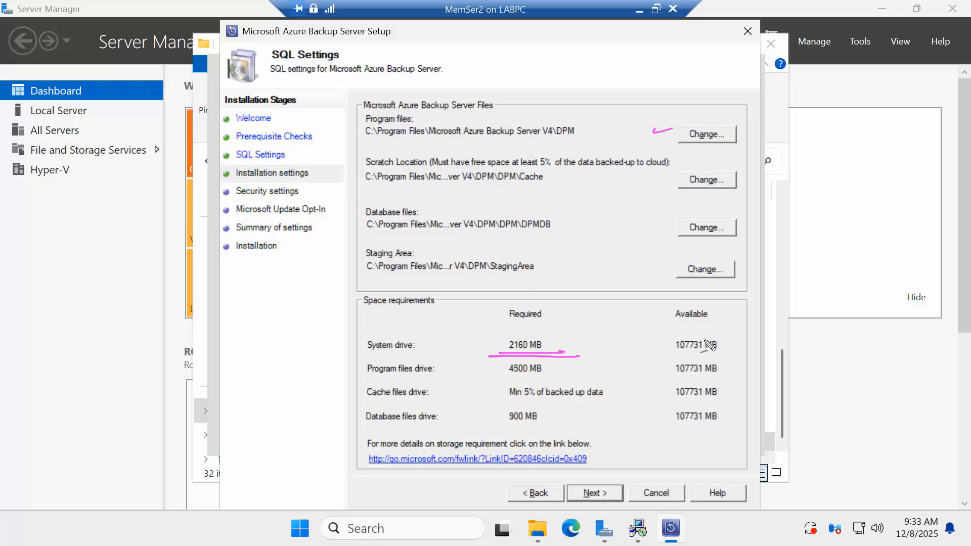
mouse_move(661, 355)
mouse_down()
mouse_move(746, 357)
mouse_move(805, 327)
mouse_up()
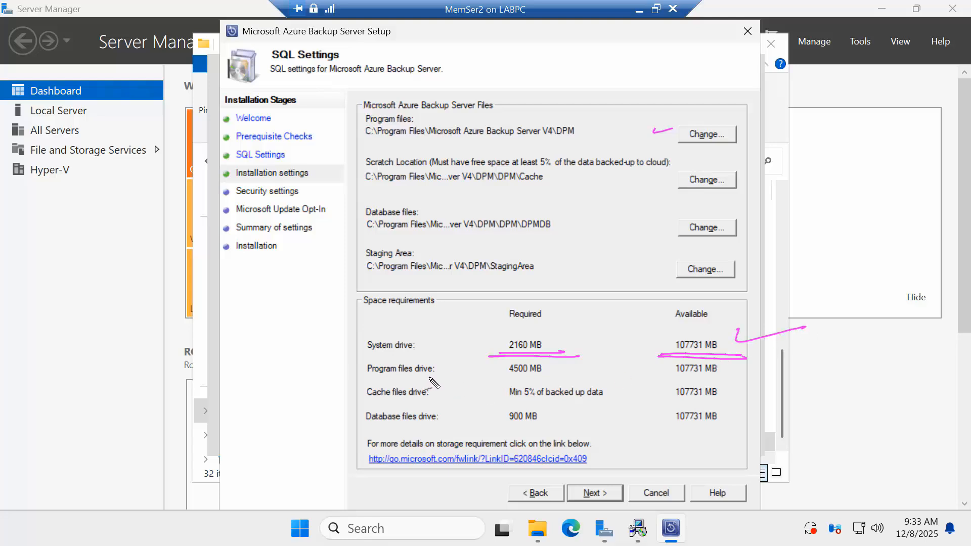
drag(494, 380, 568, 379)
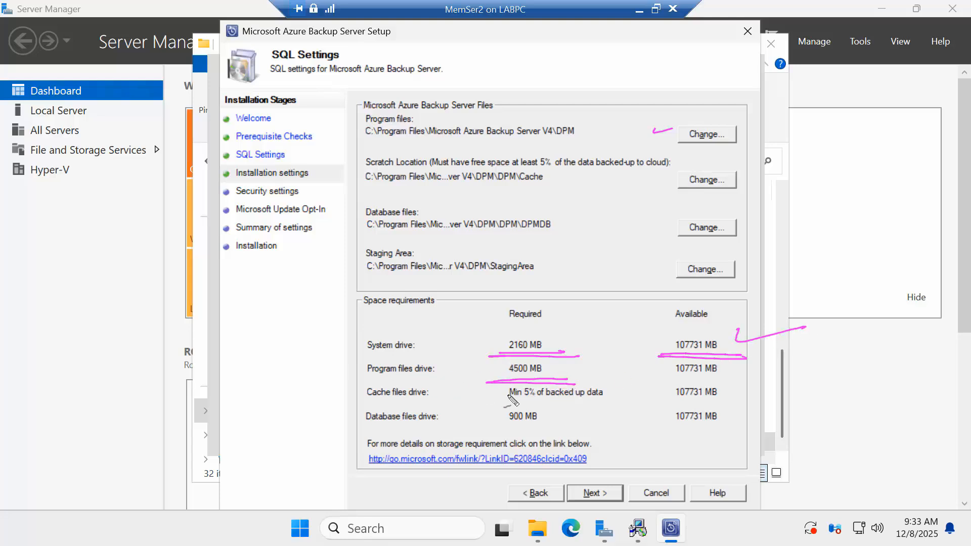
drag(665, 376, 673, 376)
drag(725, 391, 733, 388)
drag(651, 378, 763, 384)
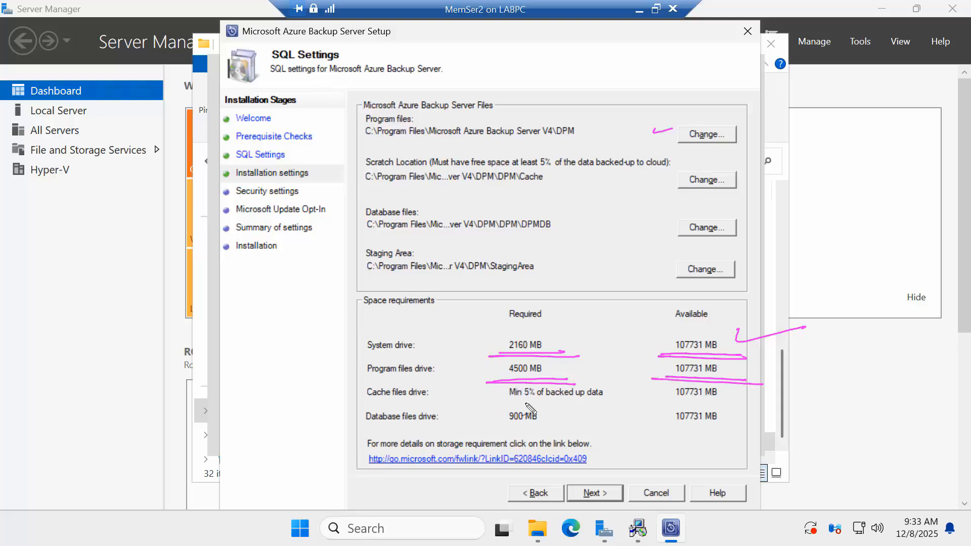
drag(481, 401, 609, 400)
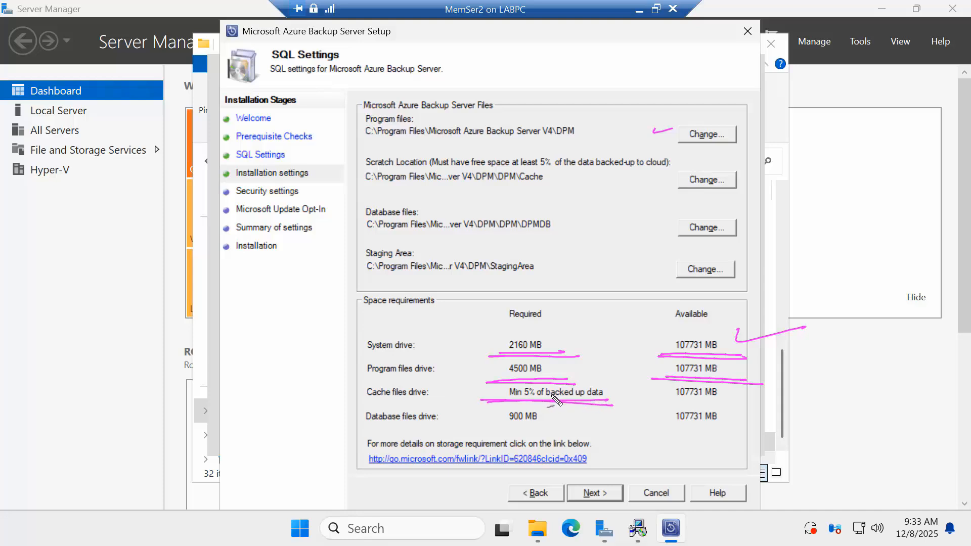
drag(511, 426, 556, 425)
drag(732, 173, 770, 172)
mouse_move(839, 207)
mouse_down()
mouse_move(847, 222)
mouse_move(855, 203)
mouse_move(856, 217)
mouse_up()
drag(836, 226, 865, 224)
mouse_move(858, 265)
mouse_down()
mouse_move(858, 290)
mouse_move(877, 263)
mouse_move(882, 278)
mouse_up()
drag(870, 307, 876, 305)
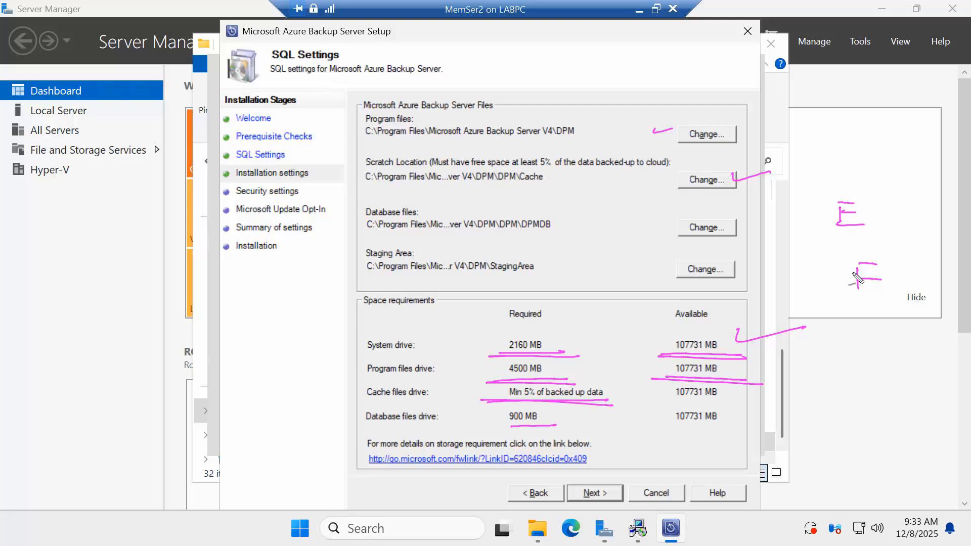
mouse_move(355, 165)
mouse_down()
mouse_move(327, 186)
mouse_move(328, 235)
mouse_move(310, 299)
mouse_up()
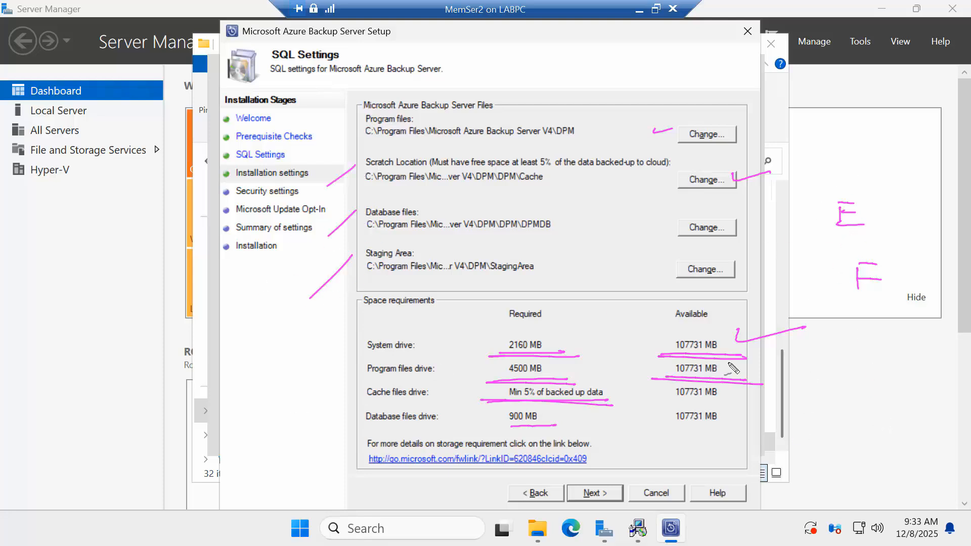
key(Escape)
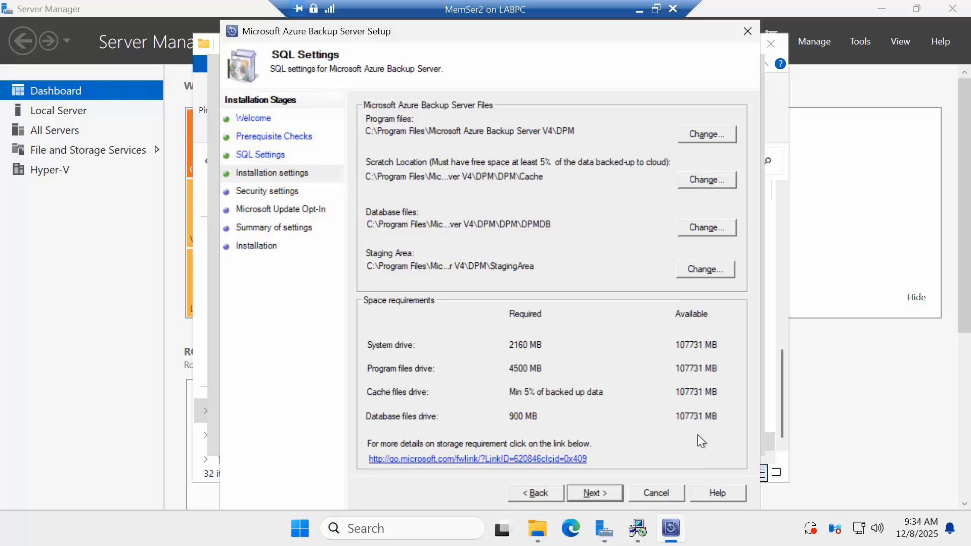
Examine the scratch, database and staging area locations as candidates for a separate E: drive.
key(ctrl+2)
mouse_move(819, 188)
mouse_down()
mouse_move(819, 197)
mouse_move(840, 194)
mouse_up()
drag(830, 177, 849, 179)
drag(816, 235, 856, 233)
mouse_move(800, 246)
mouse_down()
mouse_move(895, 163)
mouse_move(814, 250)
mouse_up()
mouse_move(832, 127)
mouse_down()
mouse_move(831, 145)
mouse_move(849, 123)
mouse_up()
drag(829, 136, 858, 148)
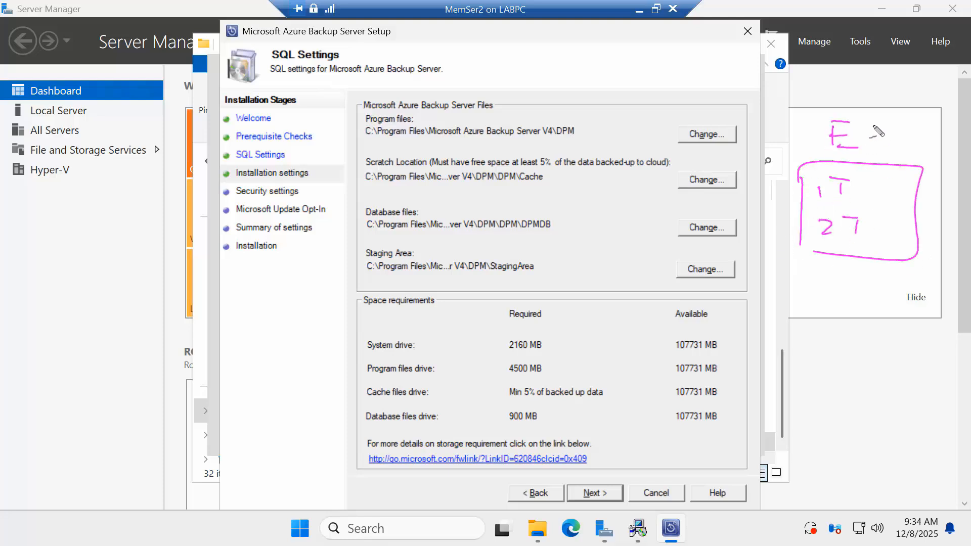
click(876, 125)
click(882, 148)
drag(741, 165, 753, 222)
mouse_move(776, 217)
mouse_down()
mouse_move(723, 287)
mouse_move(819, 213)
mouse_move(792, 228)
mouse_up()
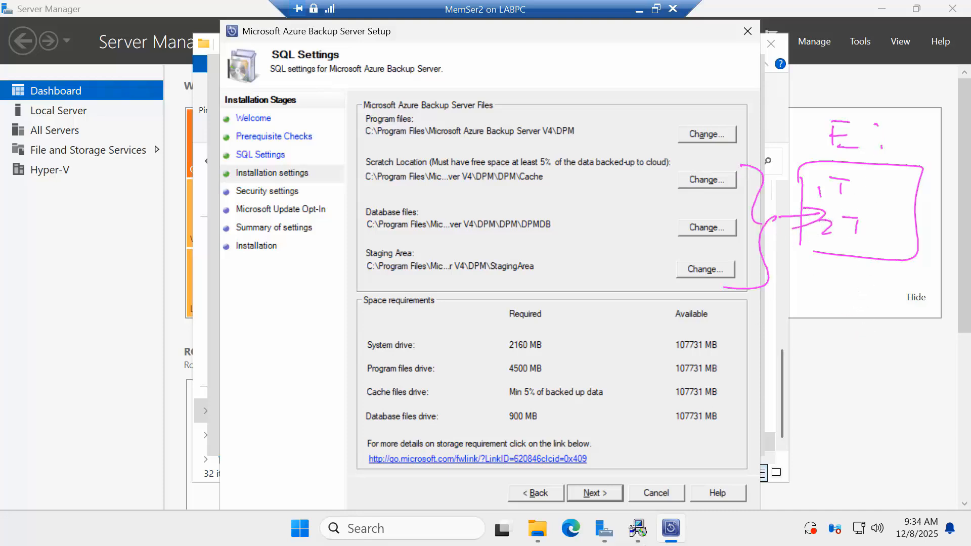
key(Escape)
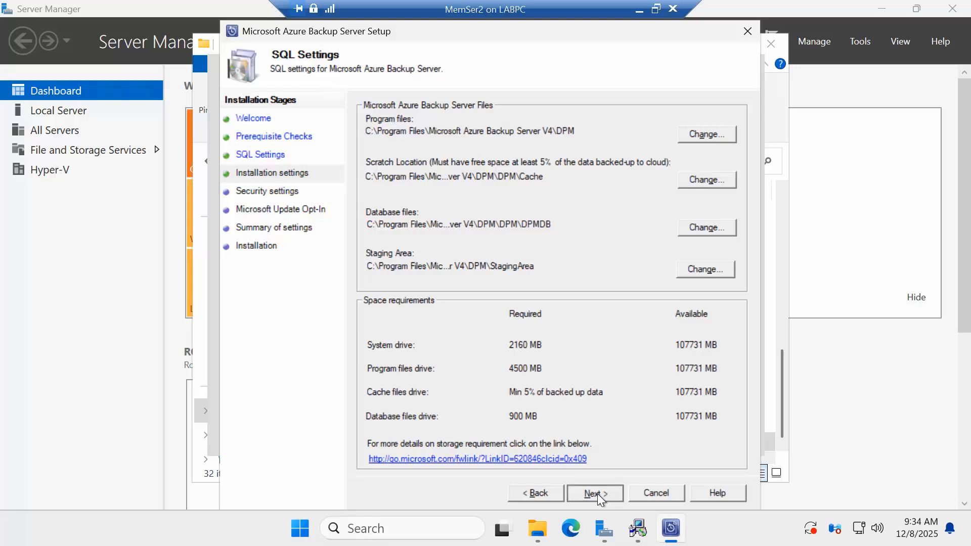
Accept the default installation locations, and enter and confirm a strong password for the restricted local user accounts.
click(596, 494)
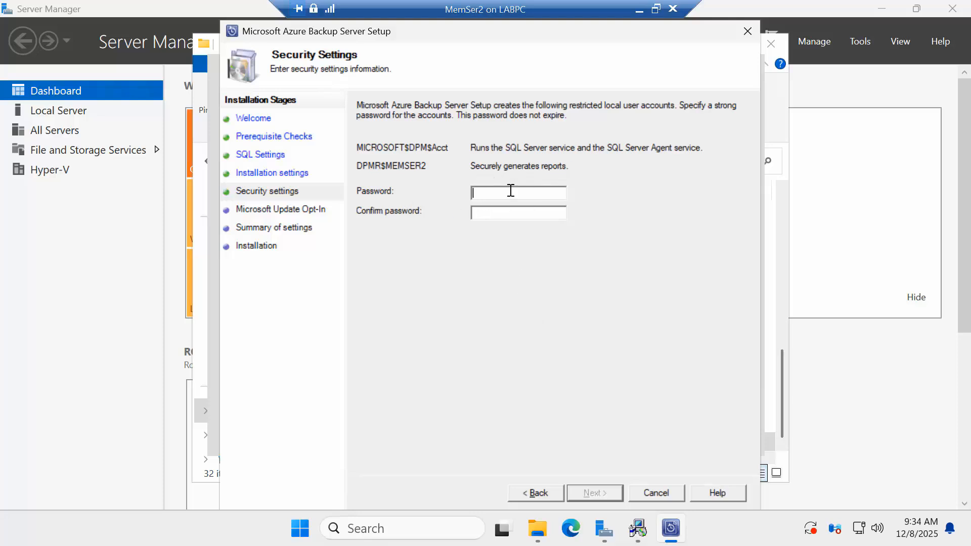
key(ctrl+v)
key(Tab)
key(ctrl+v)
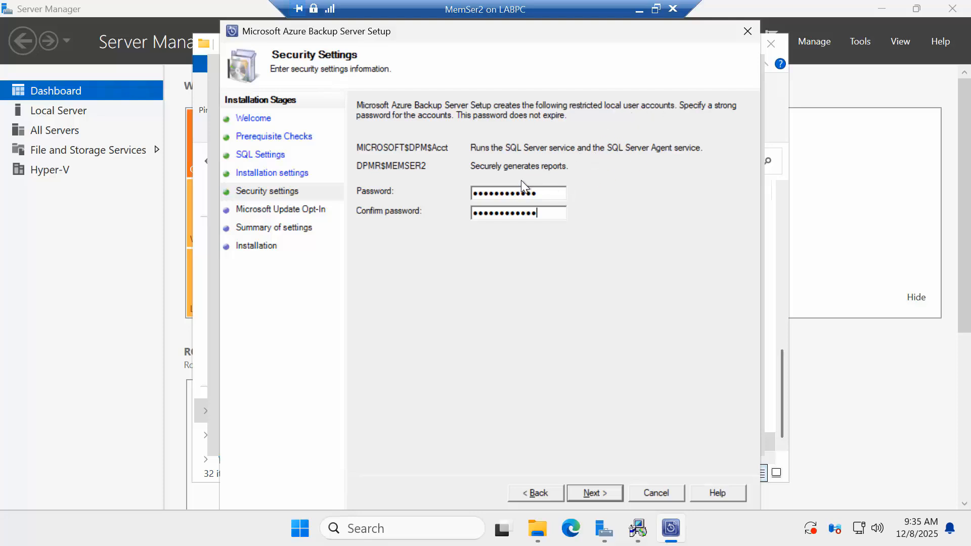
click(598, 495)
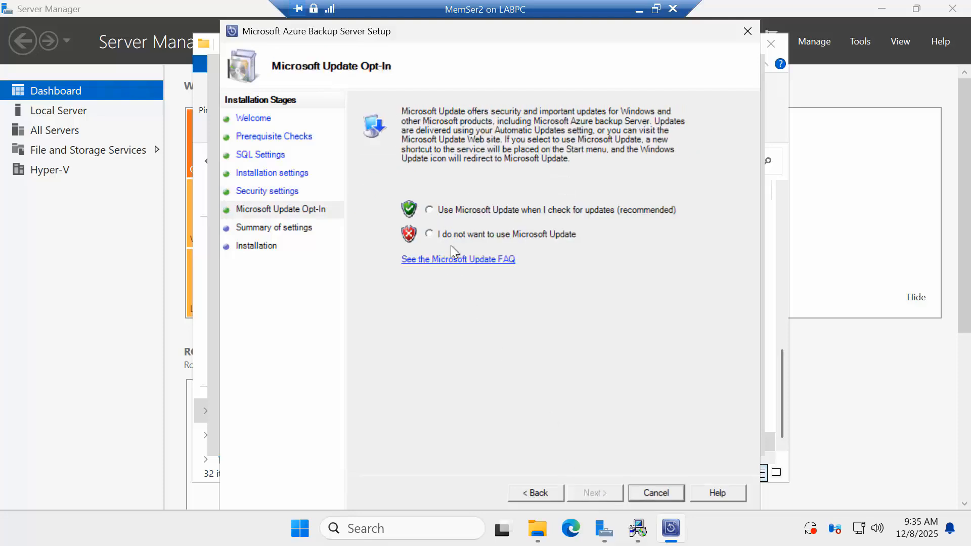
Choose to use Microsoft Update when checking for updates and start the installation from the settings summary.
click(429, 210)
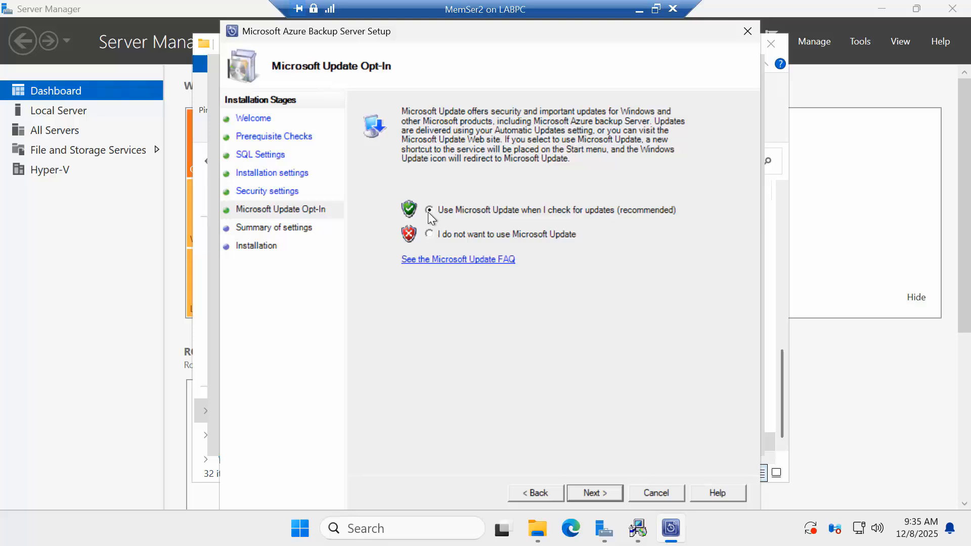
click(599, 497)
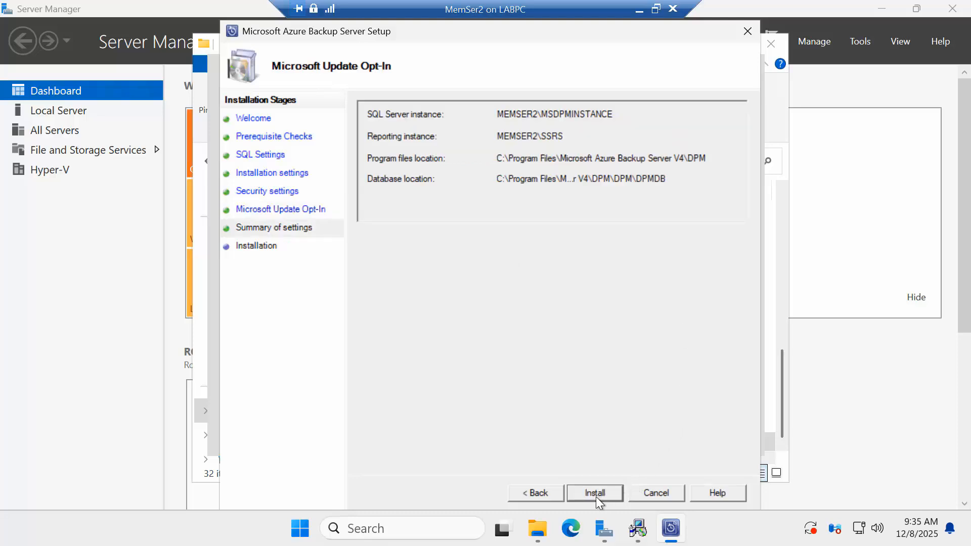
click(596, 497)
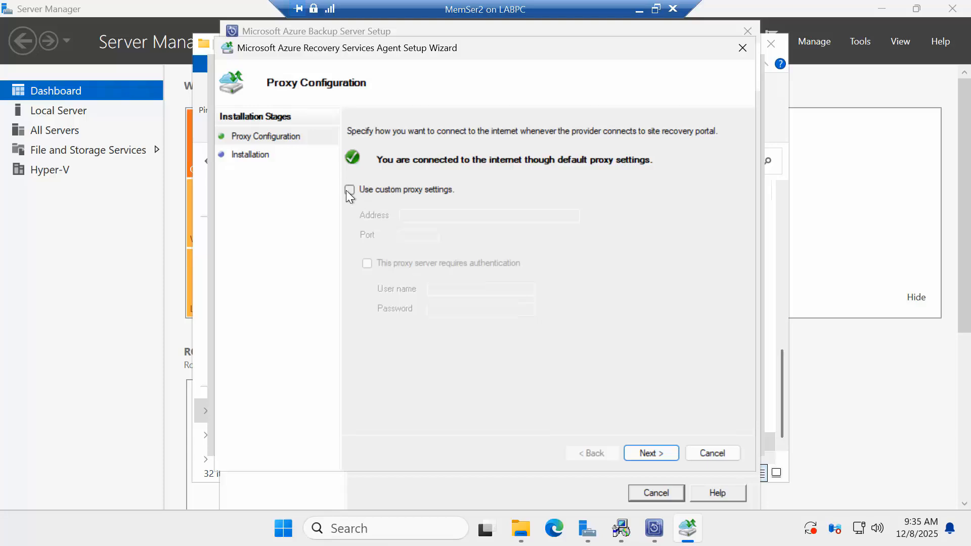
Install the Microsoft Azure Recovery Services Agent with the default proxy settings and proceed to the server registration wizard.
click(347, 190)
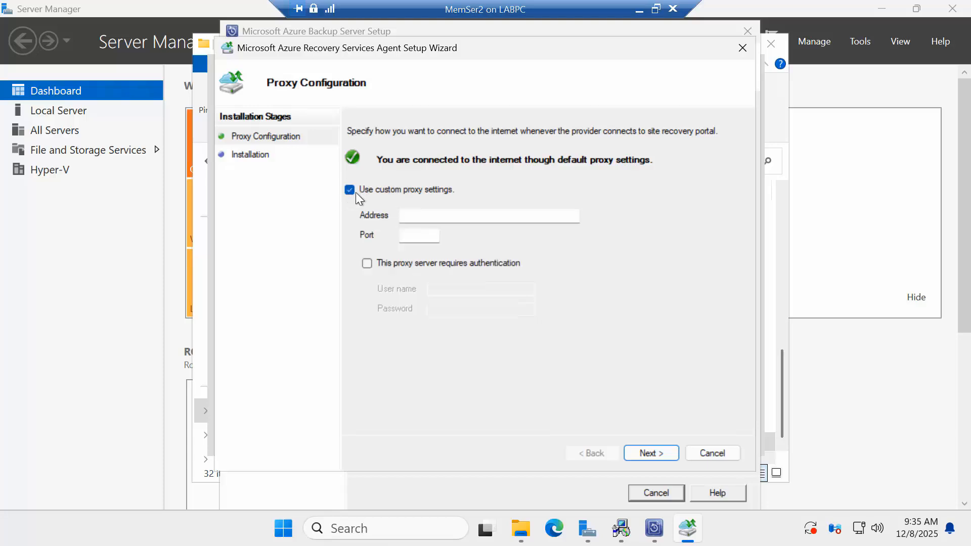
click(349, 190)
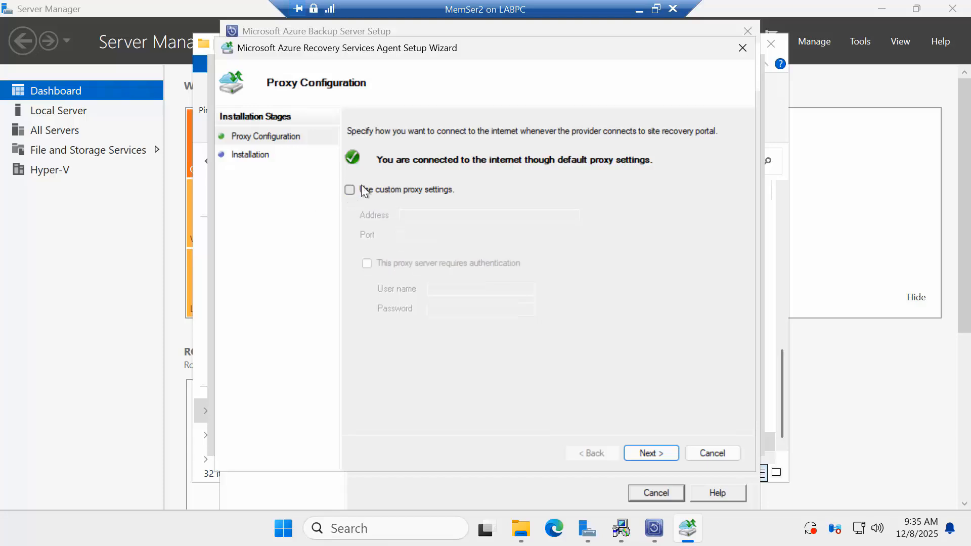
click(649, 453)
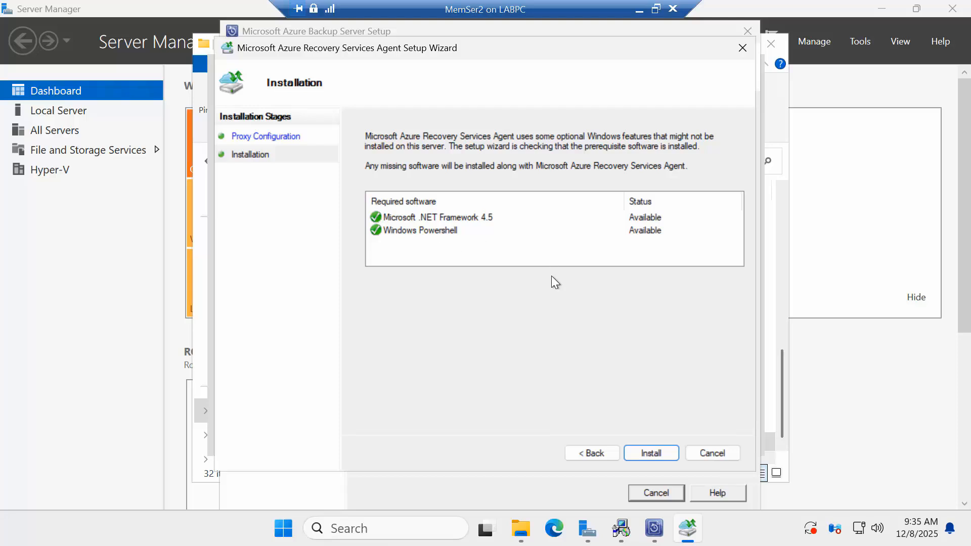
click(651, 452)
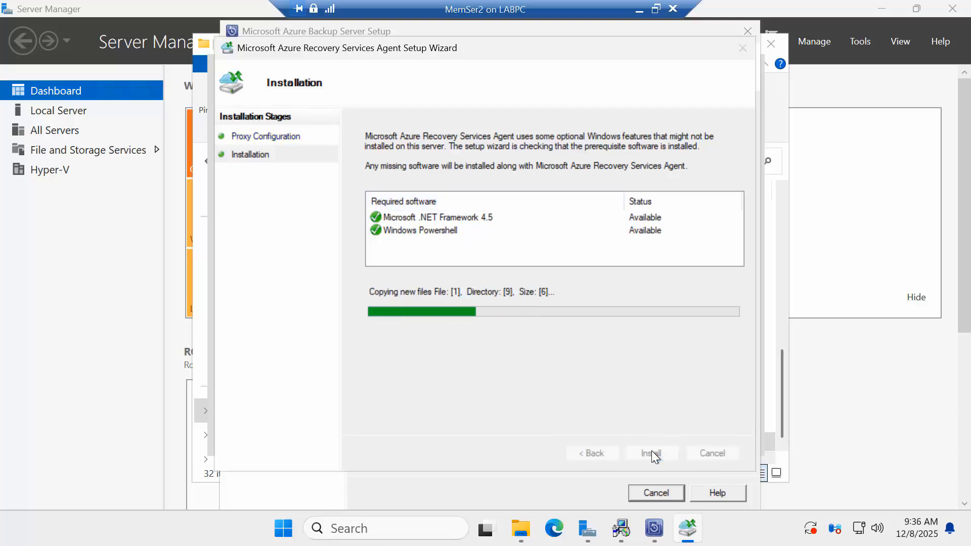
key(Return)
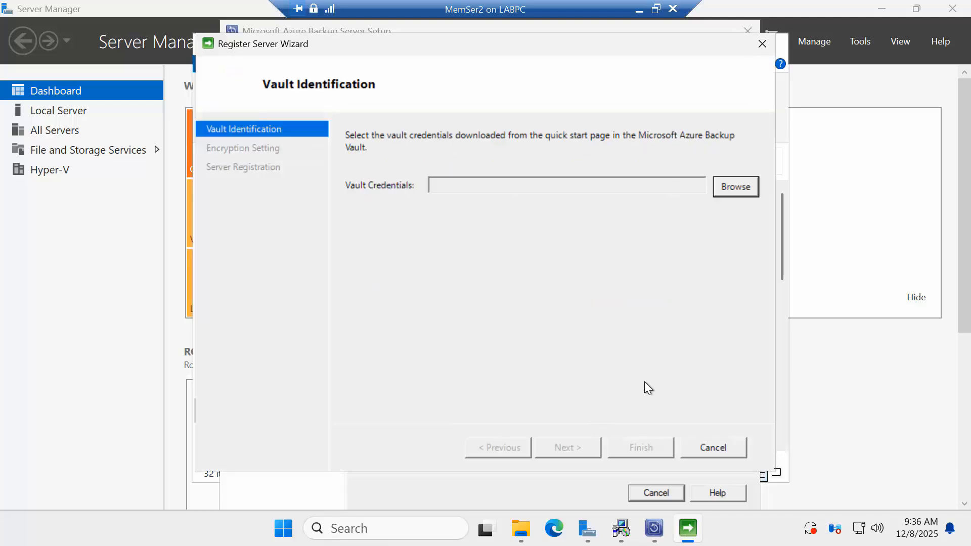
Locate the bzRSV vault credentials file in the MABS software folder on Local Disk (C:).
click(520, 528)
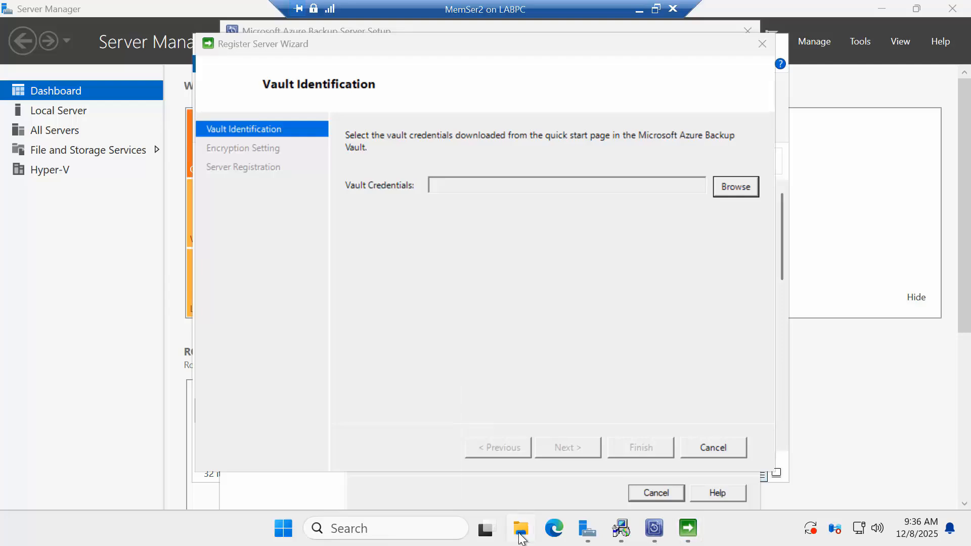
click(364, 159)
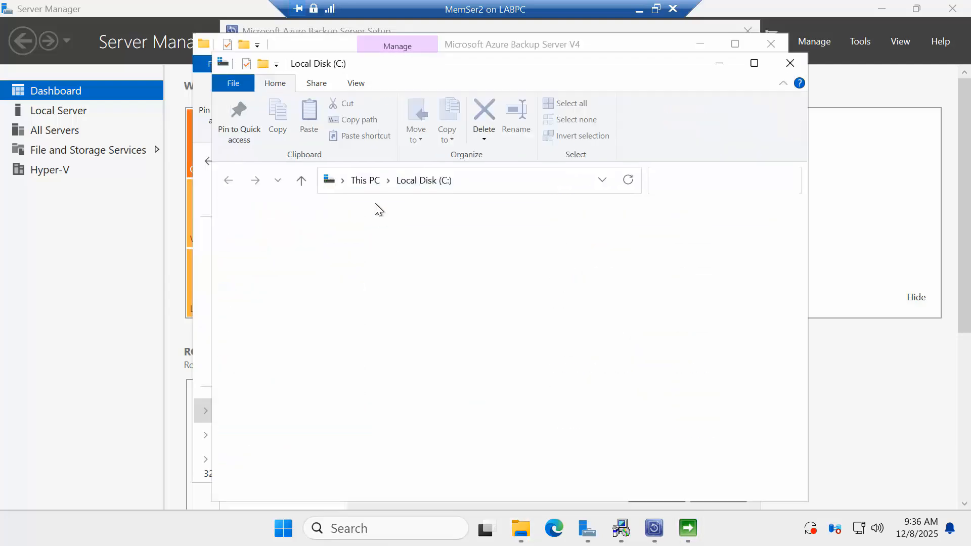
double_click(403, 256)
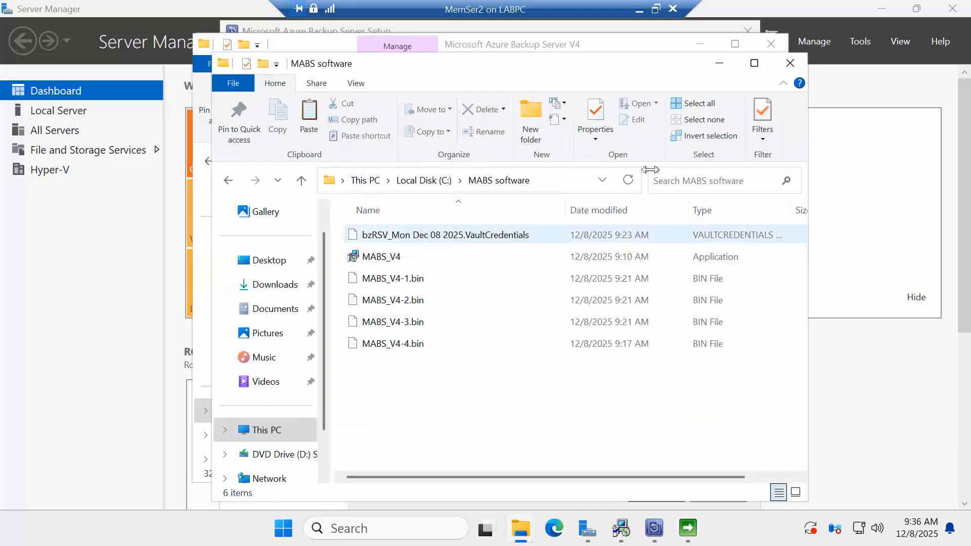
click(842, 158)
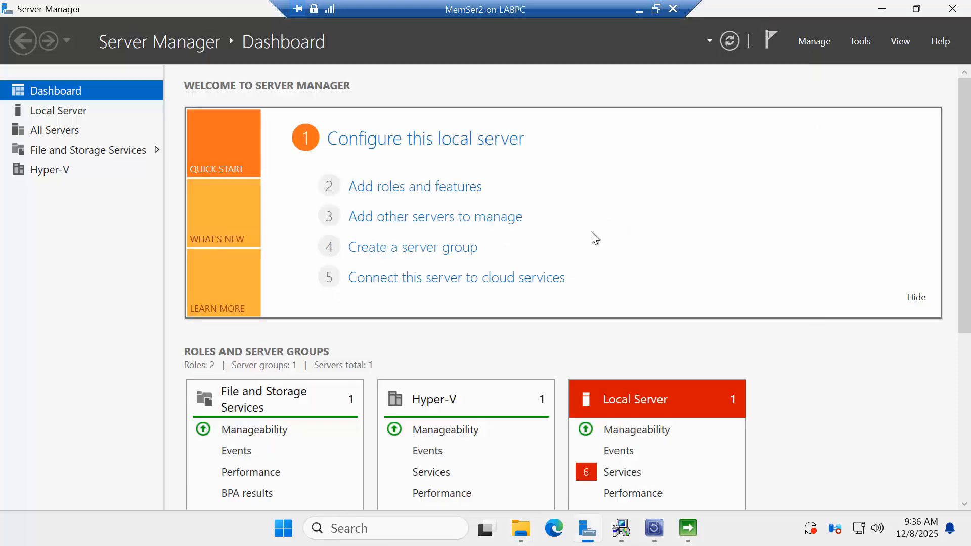
Select bzRSV_Mon Dec 08 2025.VaultCredentials from C:\MABS software as the vault credentials and proceed to the encryption settings.
click(688, 528)
click(731, 191)
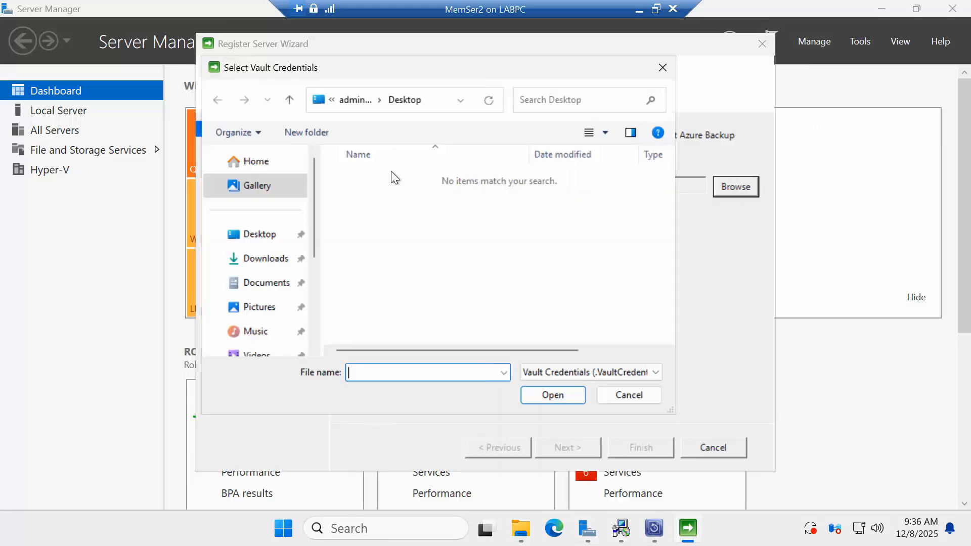
scroll(258, 253, down, 3)
click(256, 278)
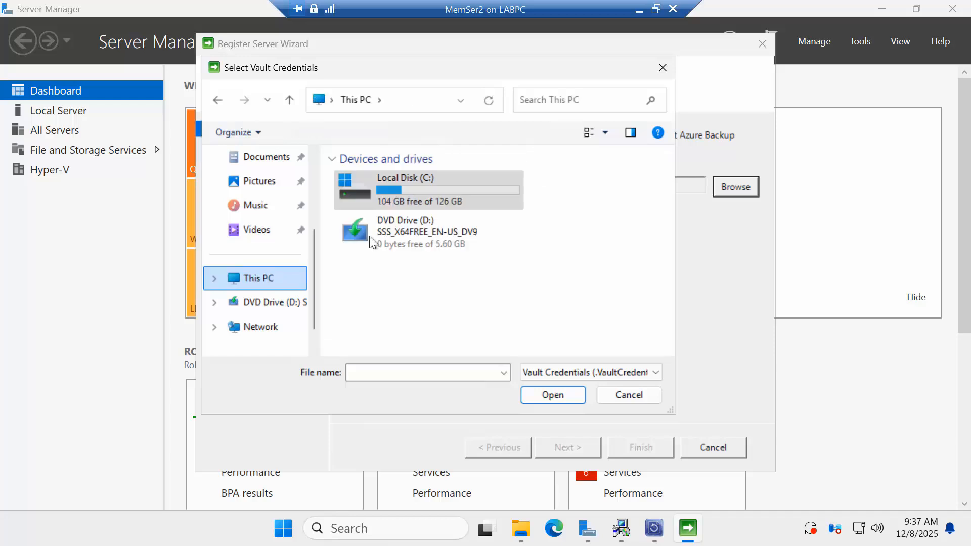
double_click(385, 187)
double_click(390, 198)
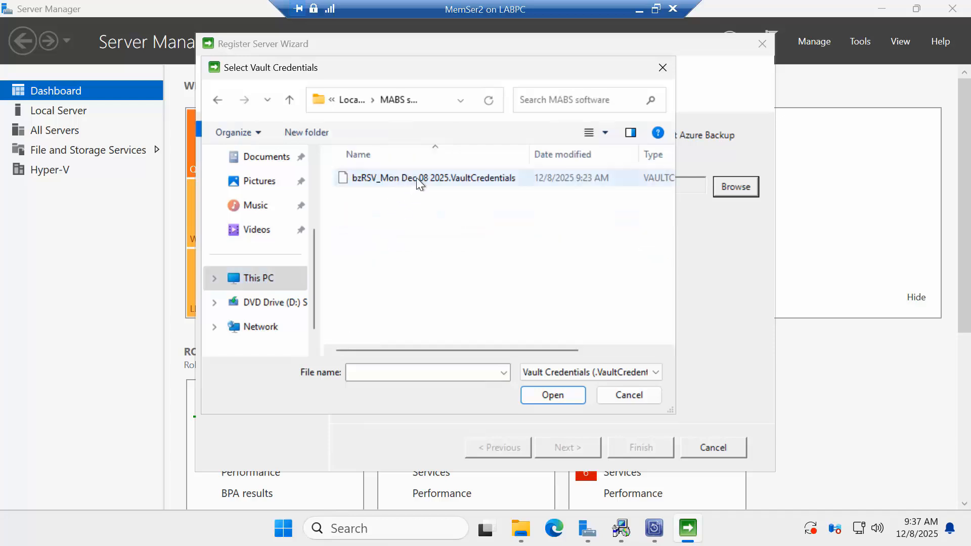
click(416, 178)
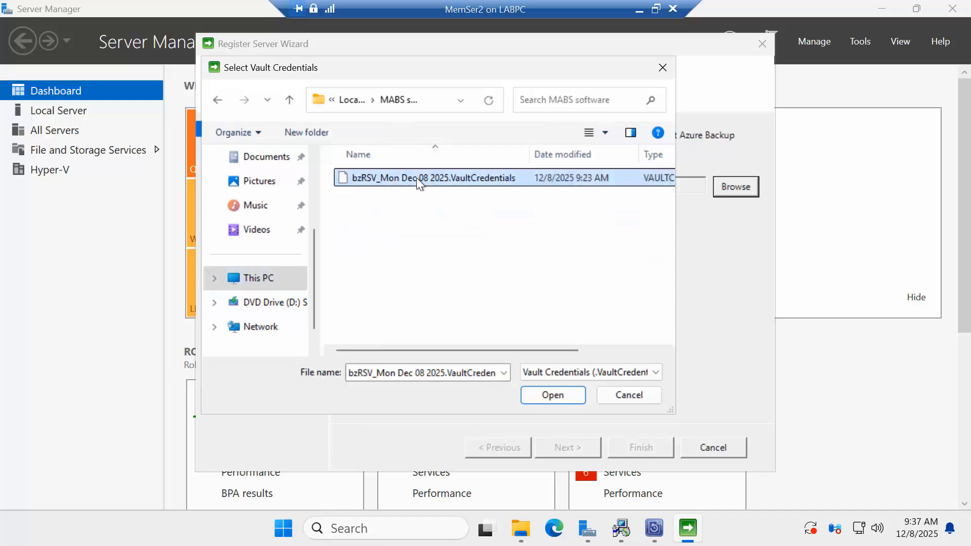
click(553, 395)
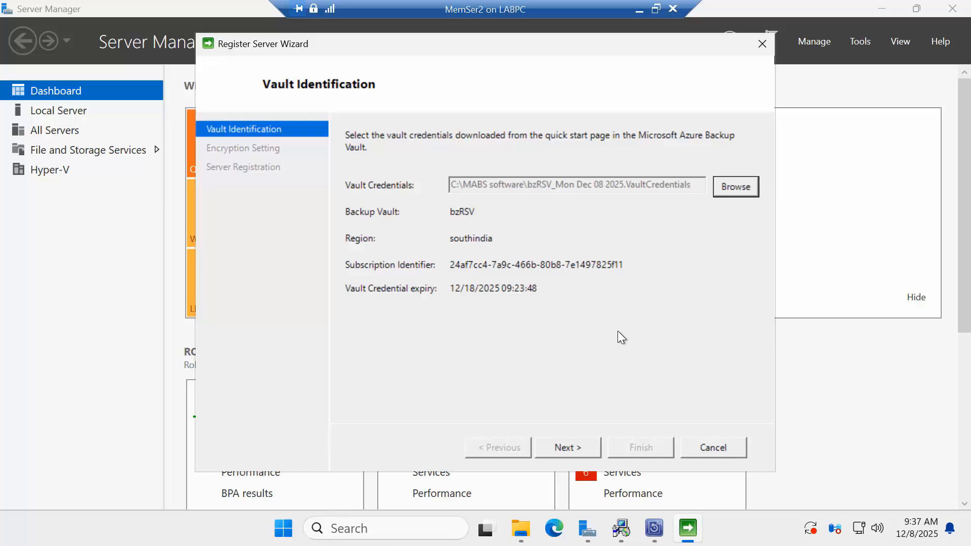
click(568, 445)
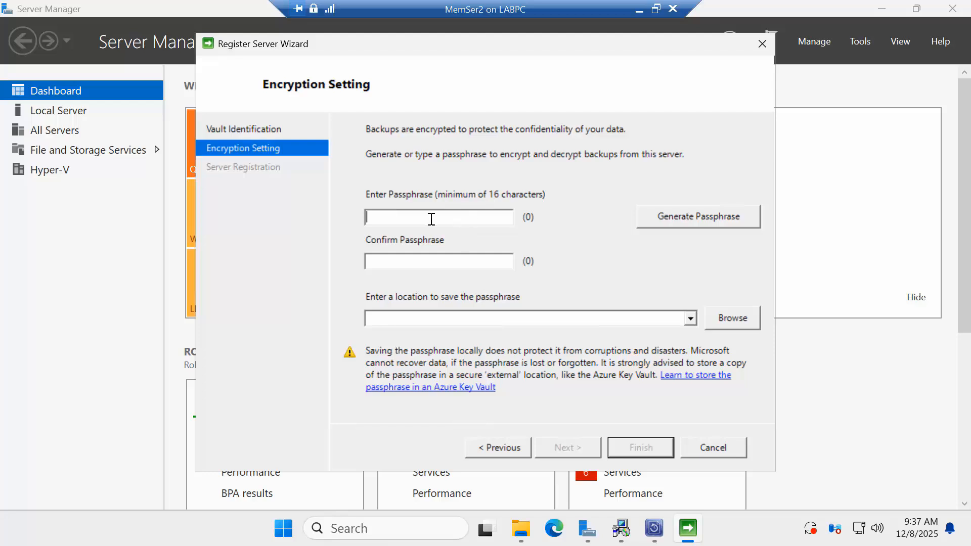
Generate an encryption passphrase, save it to C:\MABS software, and start the server registration despite the local storage warning.
click(680, 218)
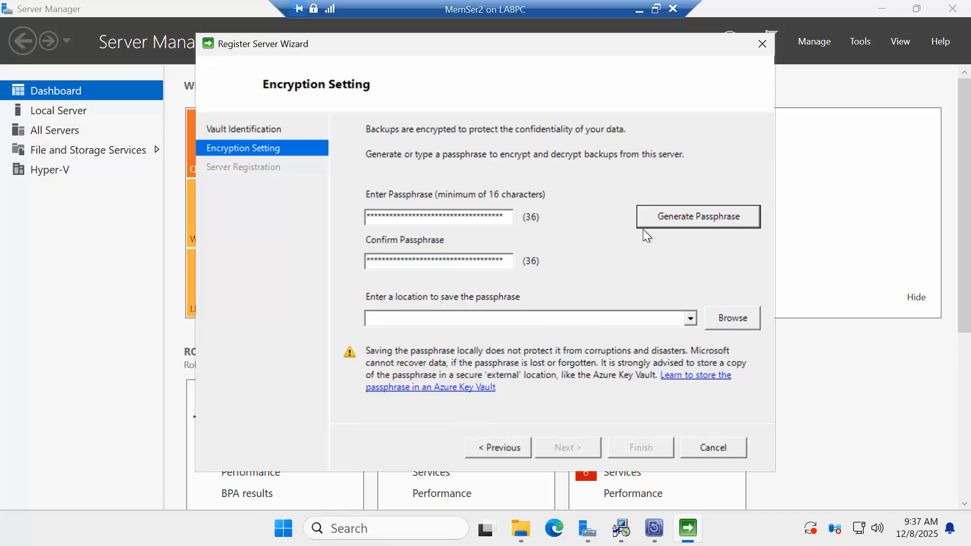
click(729, 318)
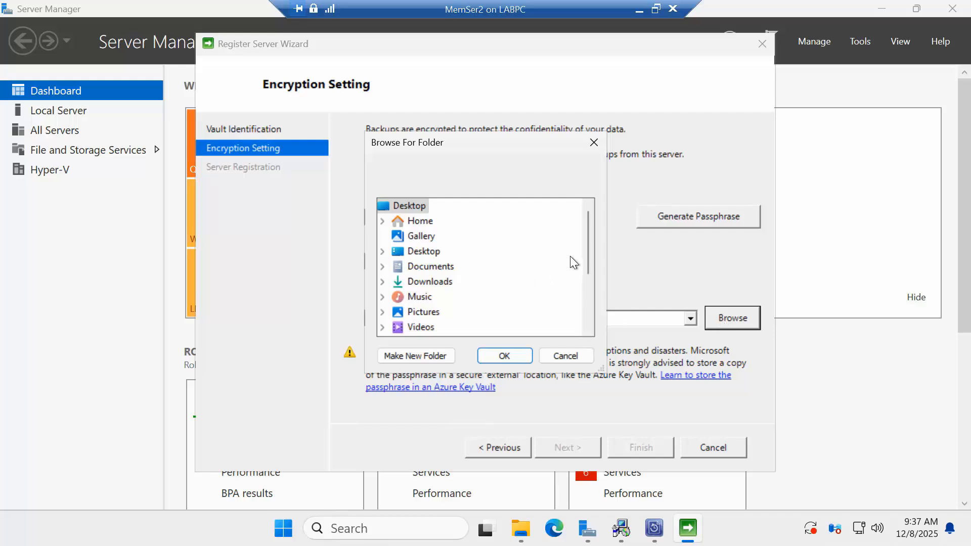
drag(587, 252, 590, 305)
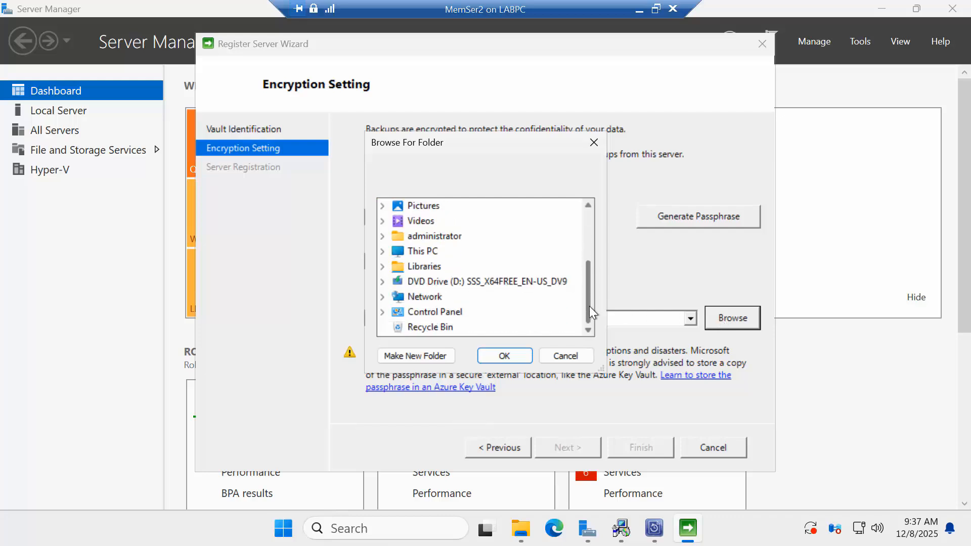
click(425, 252)
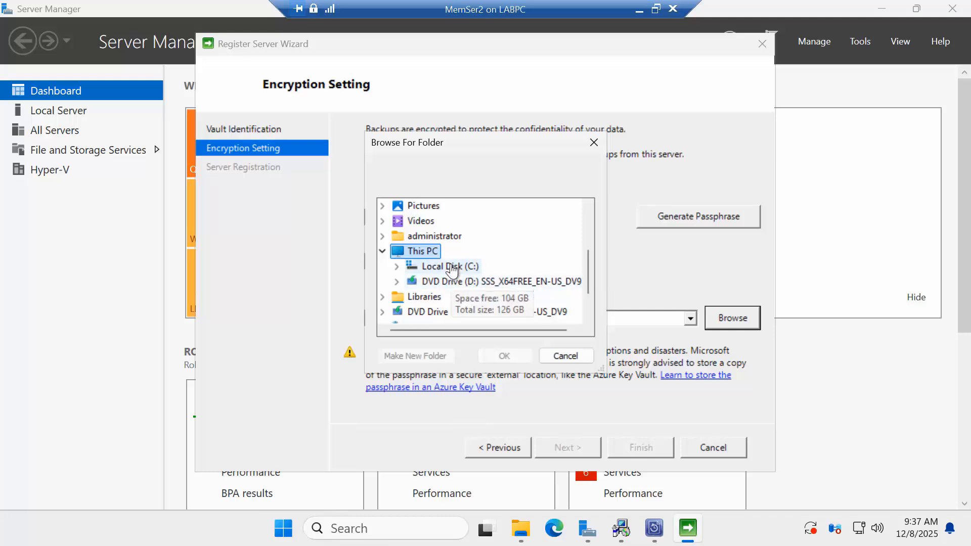
double_click(452, 268)
click(464, 242)
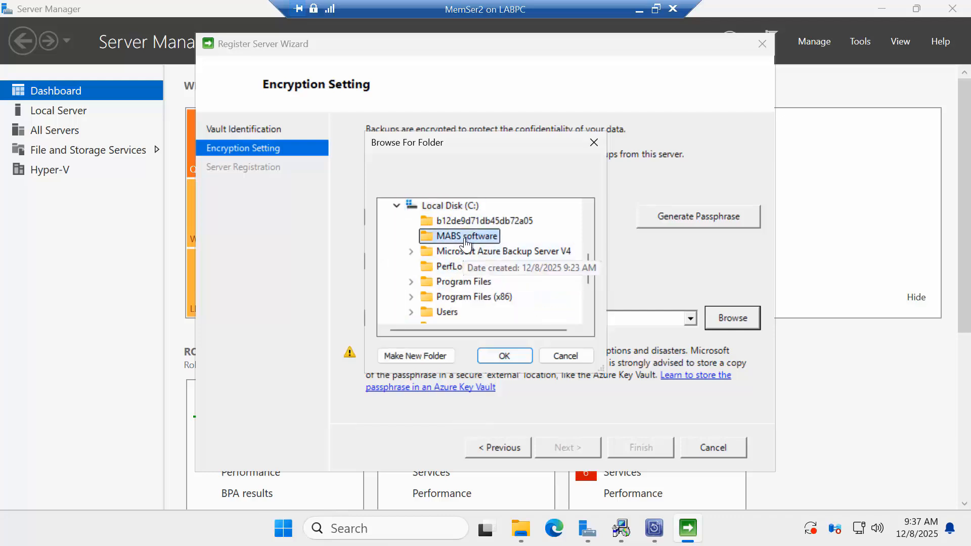
click(513, 356)
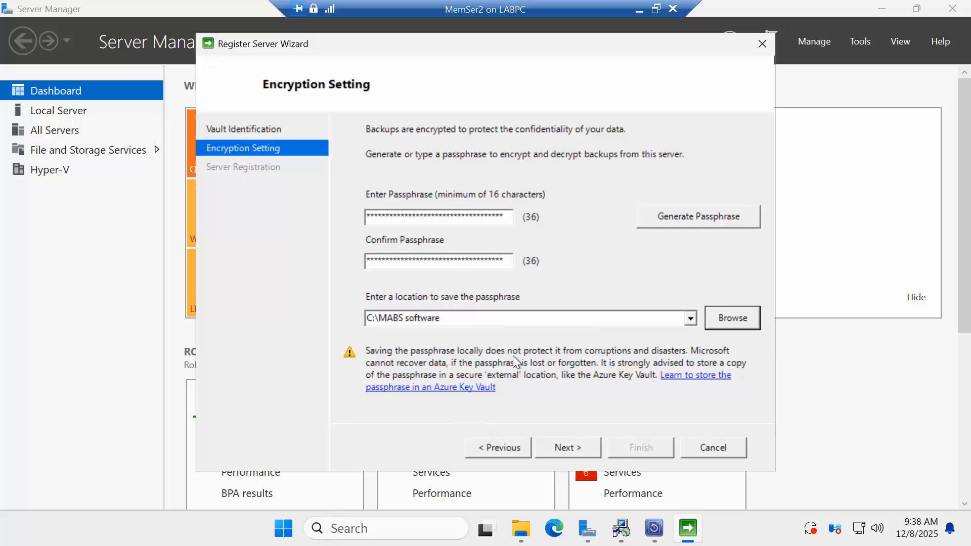
click(566, 444)
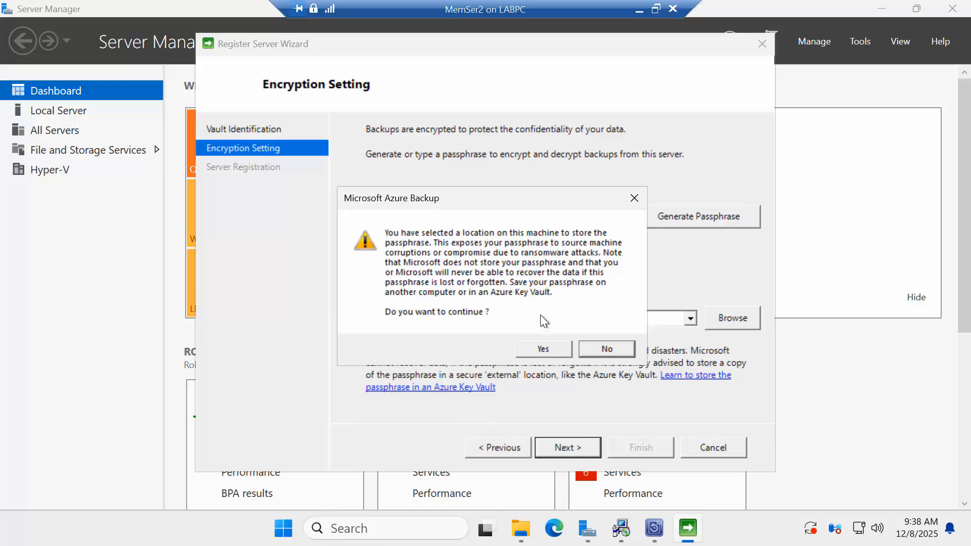
click(542, 349)
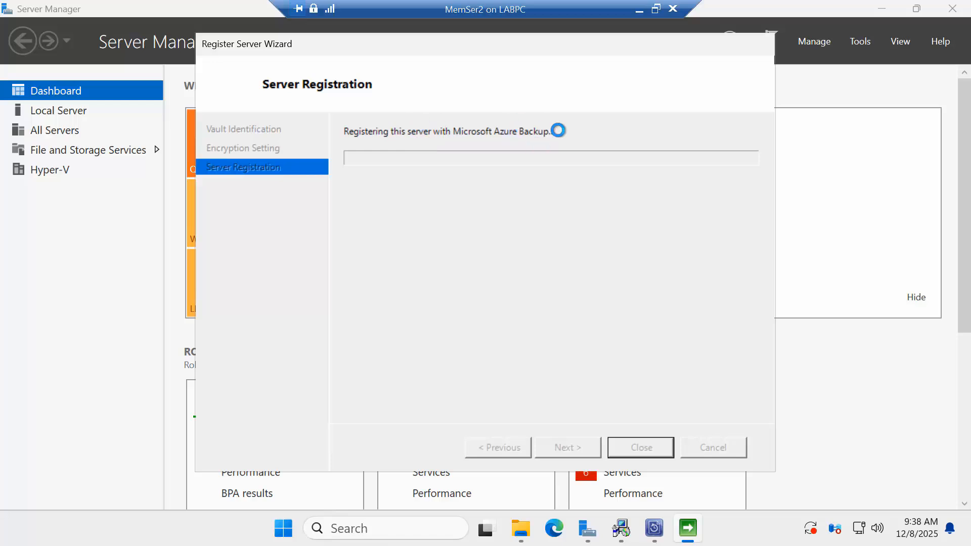
Return to the Azure Backup Server setup, close it once installation is complete, and acknowledge the restart notice.
click(653, 529)
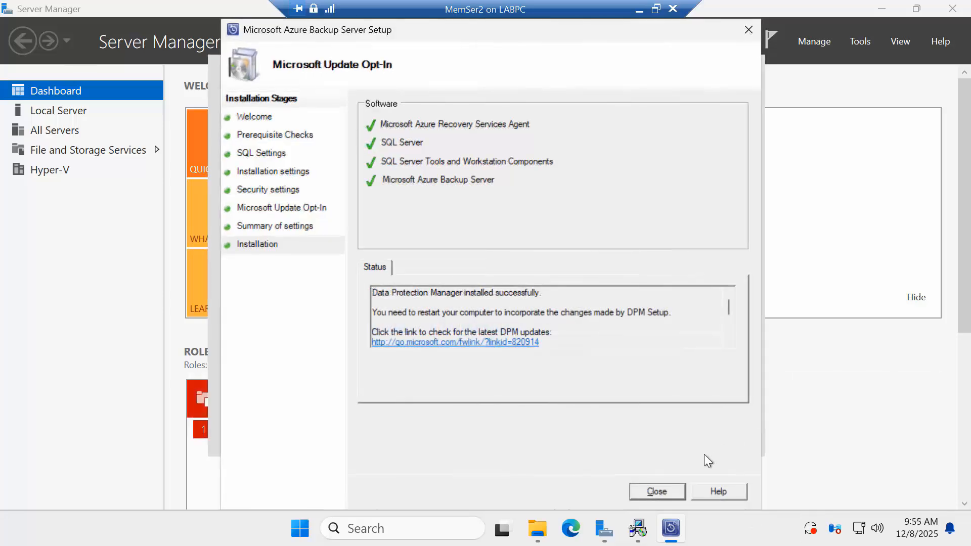
click(651, 489)
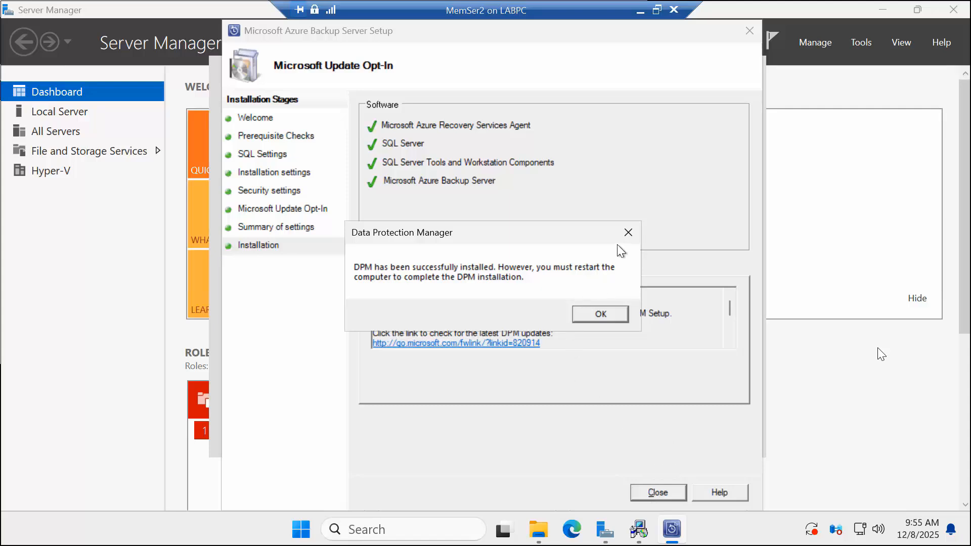
click(602, 315)
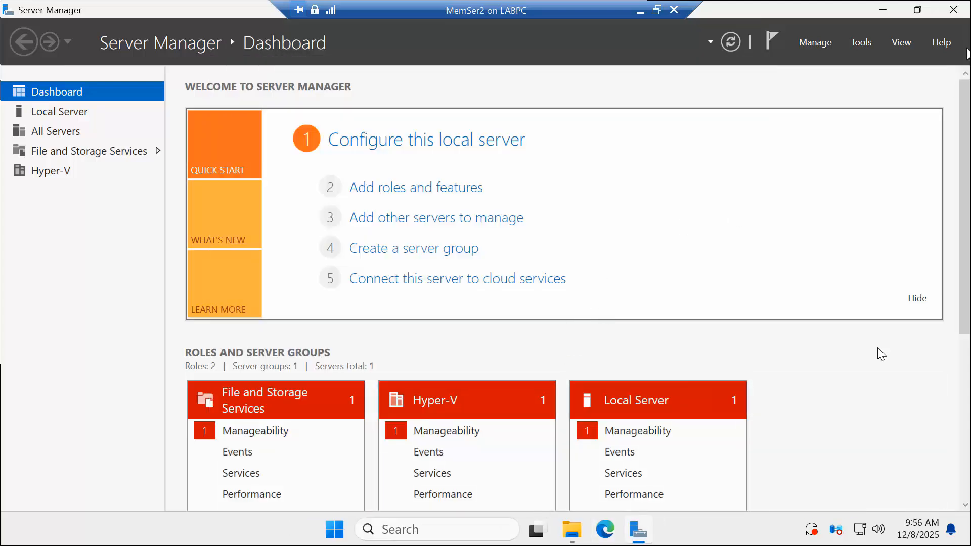
Switch to the Azure portal, leave the Prepare infrastructure page discarding unsaved edits, and open the bzRSV vault.
click(641, 14)
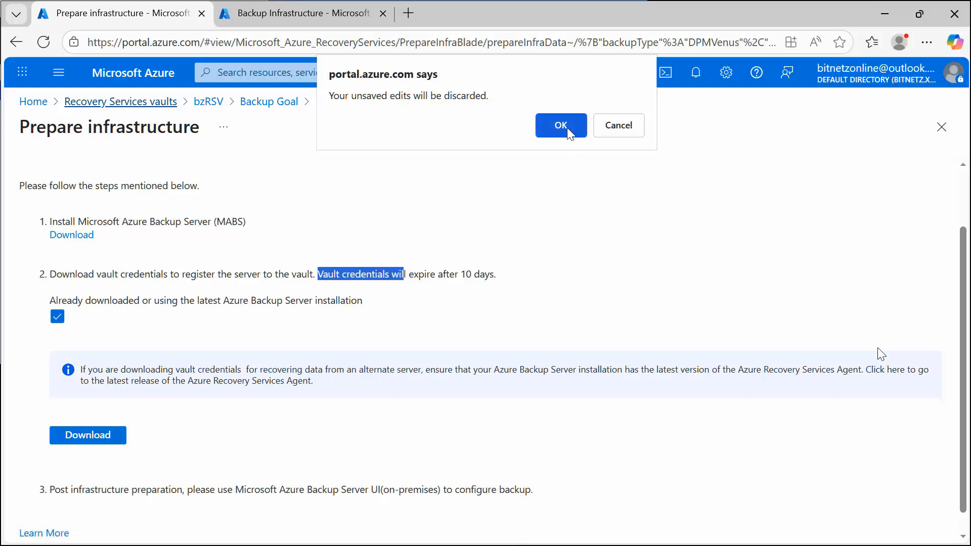
click(560, 125)
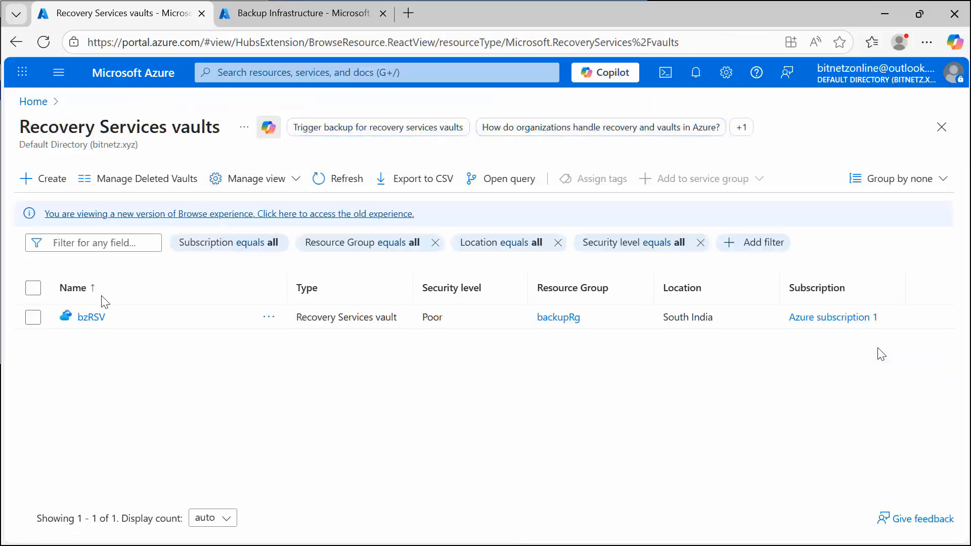
click(98, 317)
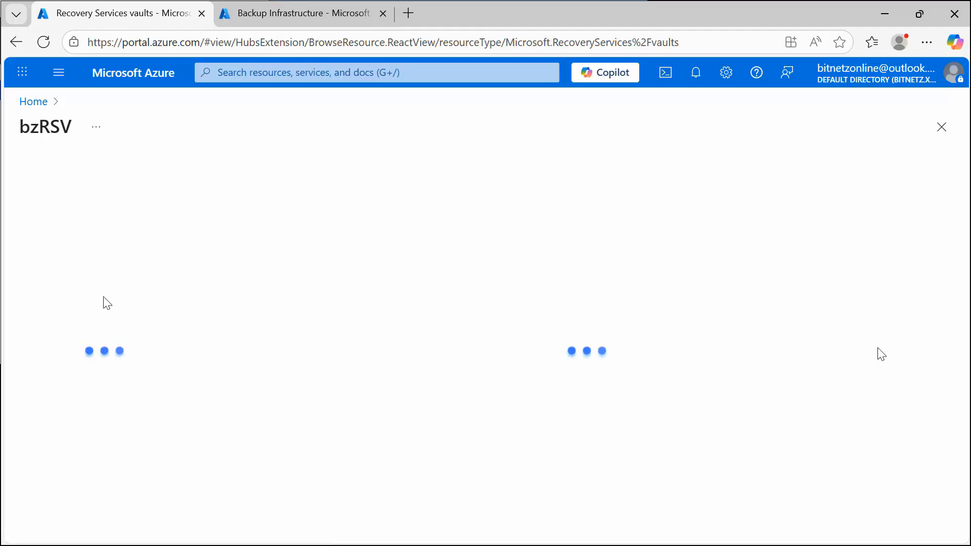
Open the Backup Management Servers list in the vault's Backup Infrastructure to check the server registration.
scroll(108, 297, down, 8)
scroll(108, 297, down, 2)
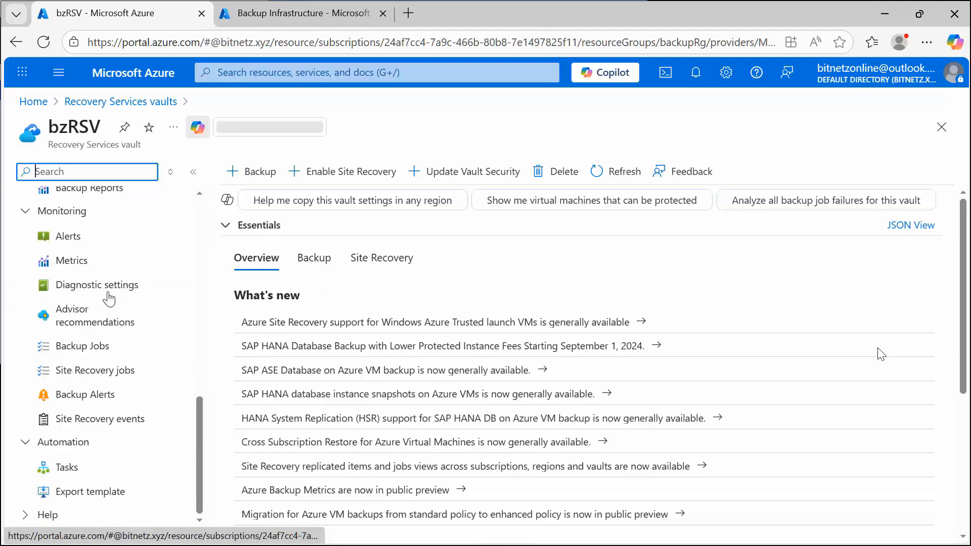
scroll(111, 304, up, 5)
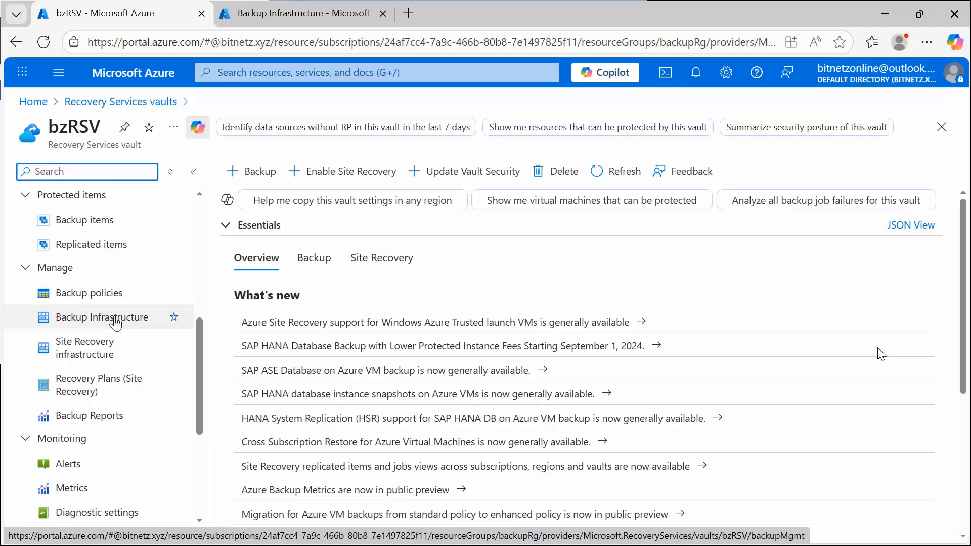
click(116, 320)
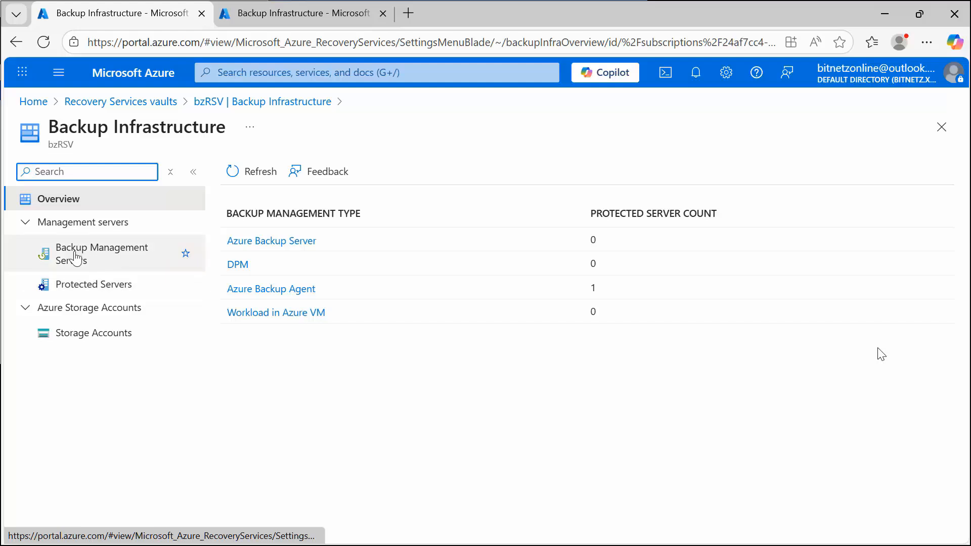
click(86, 258)
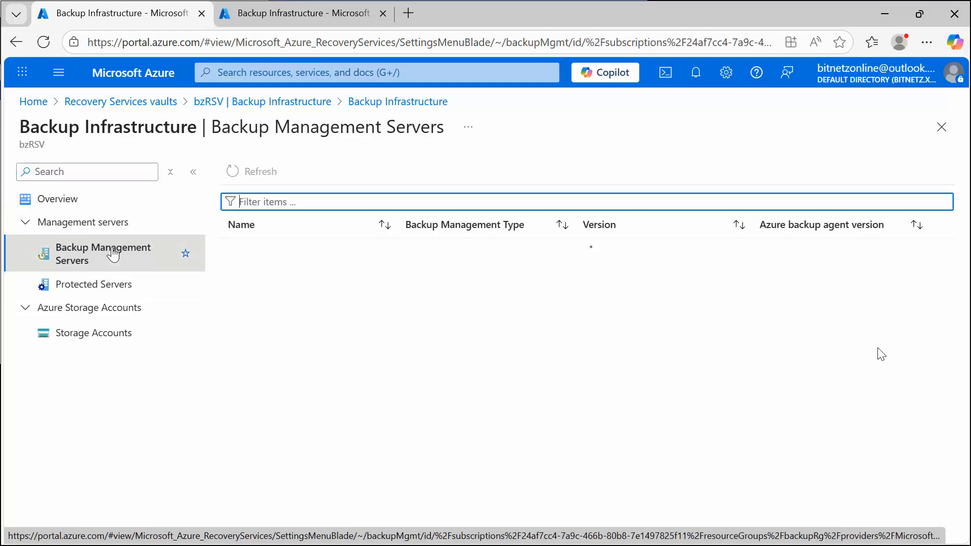